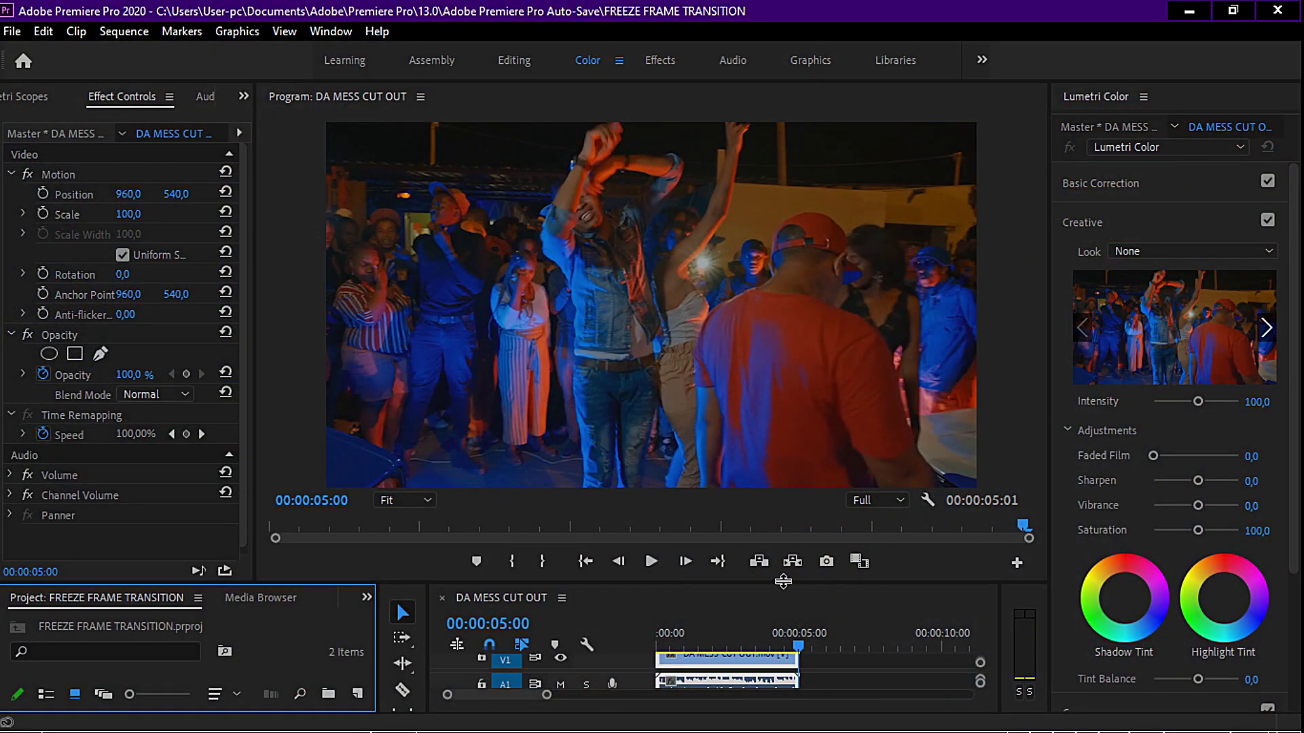
# Enlarge the Timeline panel and move the playhead to the DA MESS CUT OUT clip near 00:00:02:09
pyautogui.moveTo(781, 580); pyautogui.dragTo(781, 506)
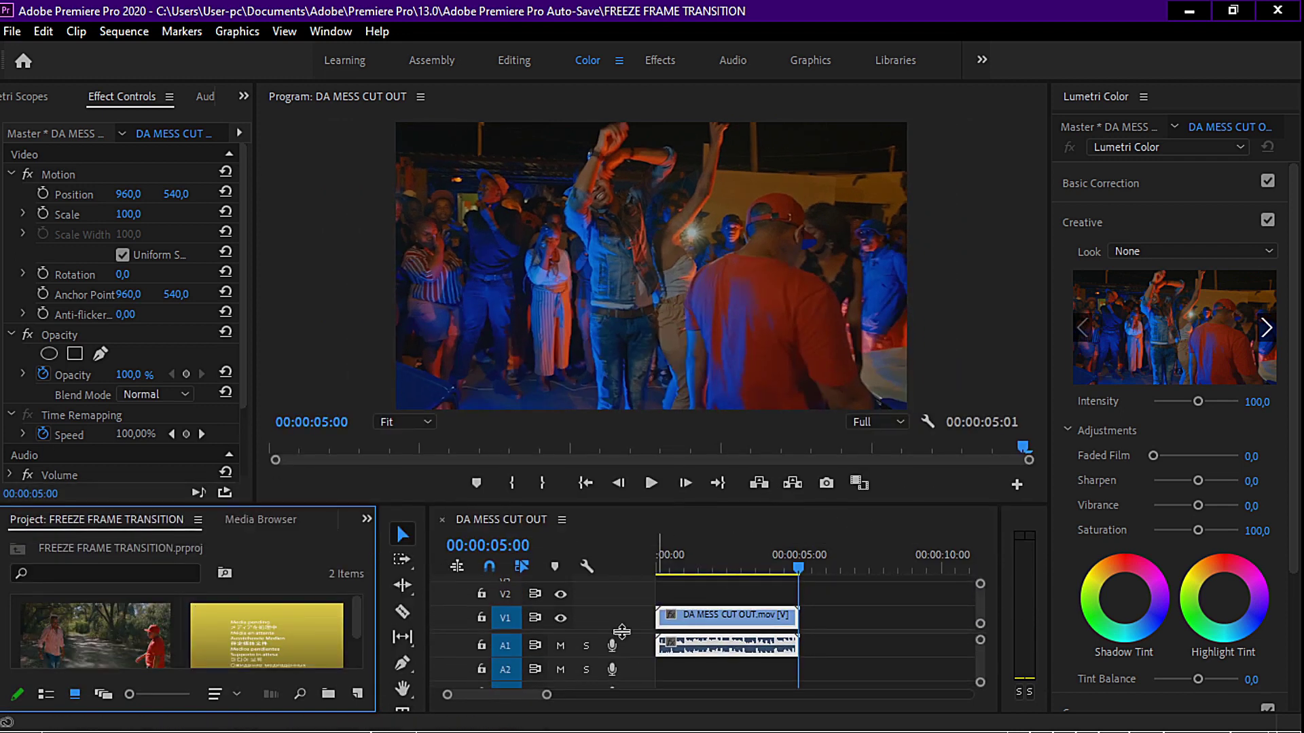
pyautogui.click(526, 697)
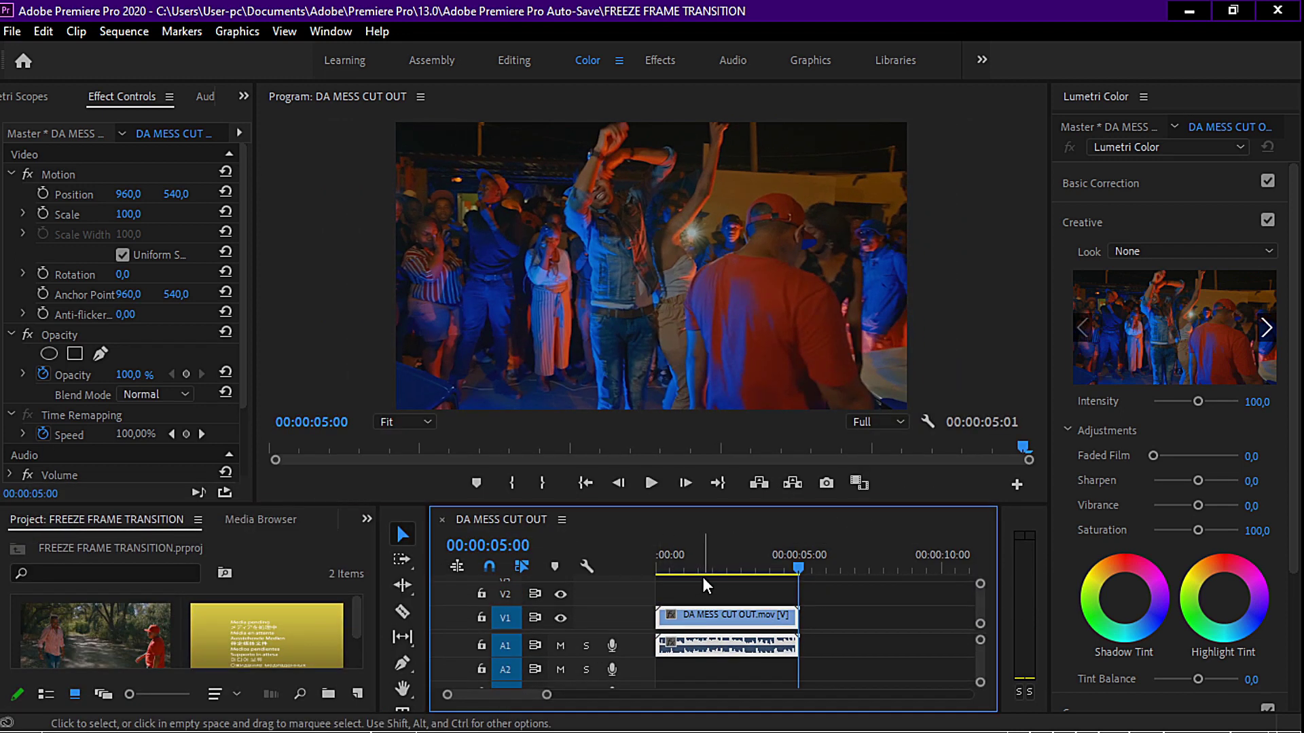
pyautogui.moveTo(702, 569)
pyautogui.mouseDown()
pyautogui.moveTo(675, 572)
pyautogui.moveTo(707, 574)
pyautogui.mouseUp()
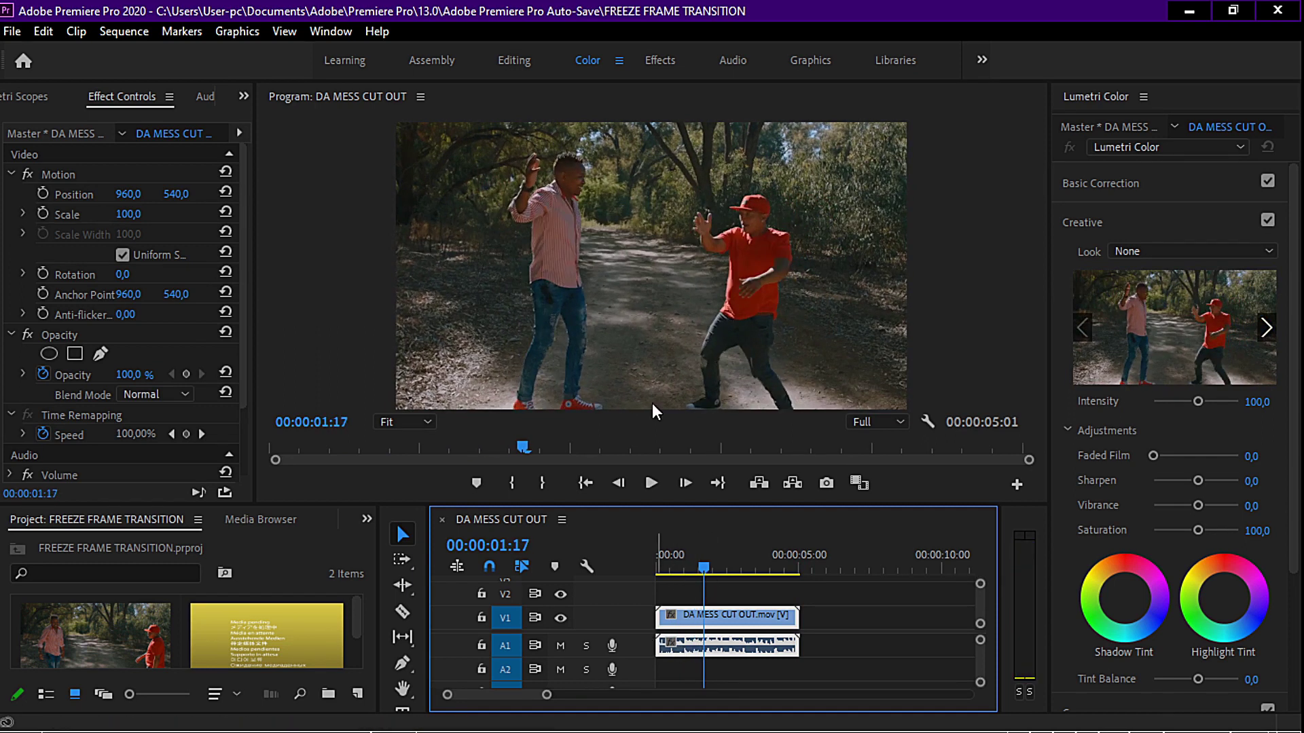
pyautogui.click(755, 567)
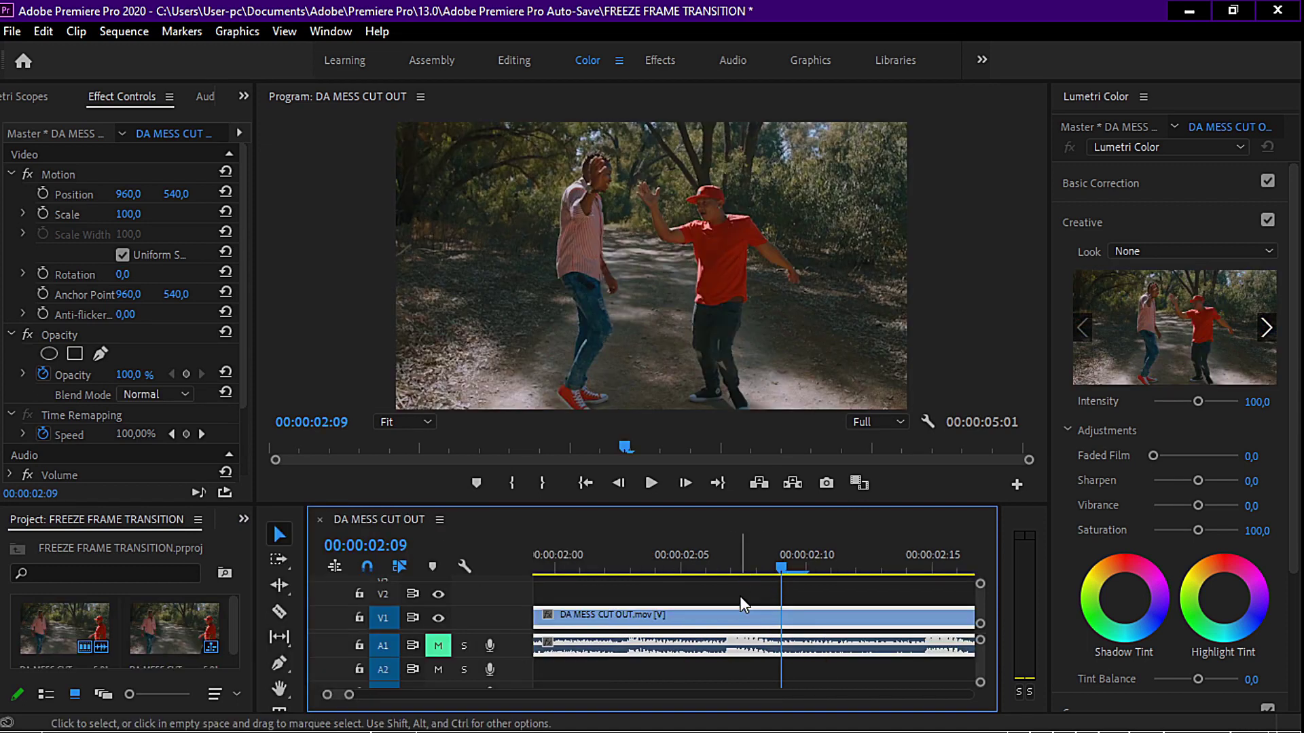
# Unlink the V1 clip's video from its A1 audio and deselect it
pyautogui.rightClick(760, 618)
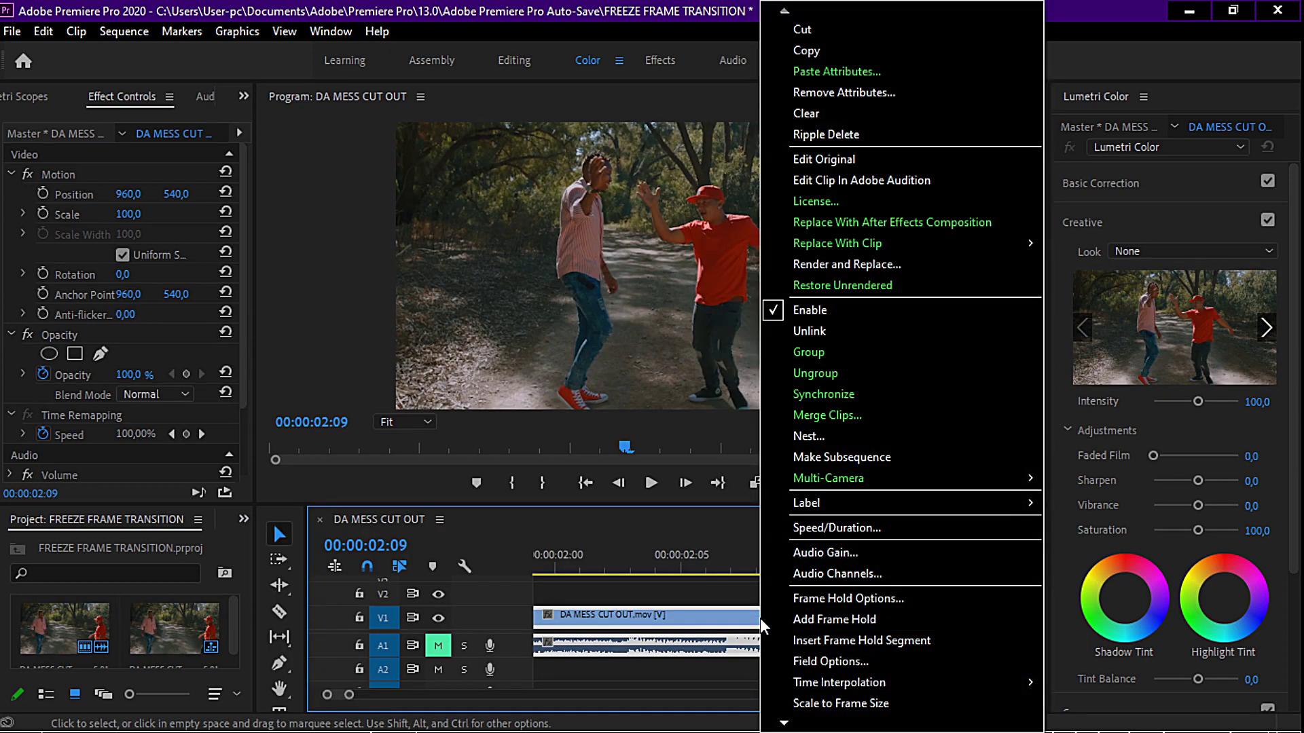
pyautogui.rightClick(740, 618)
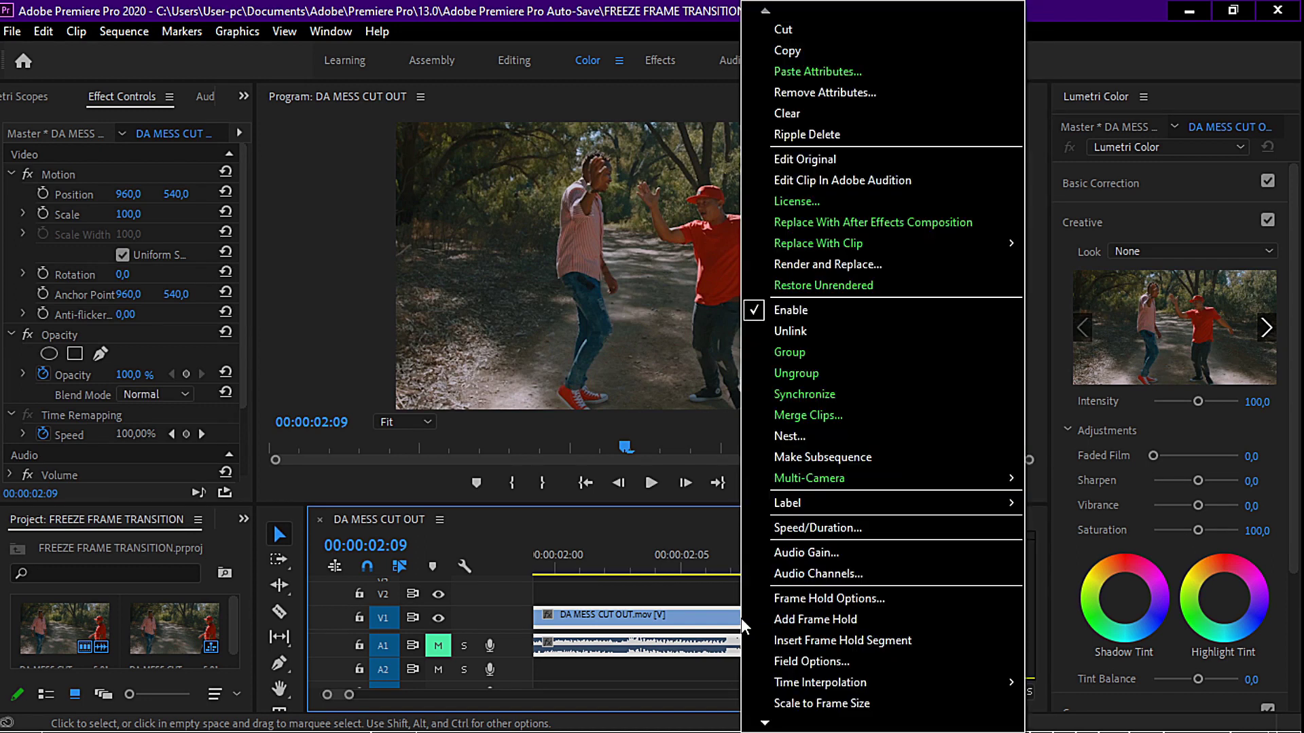
pyautogui.click(783, 332)
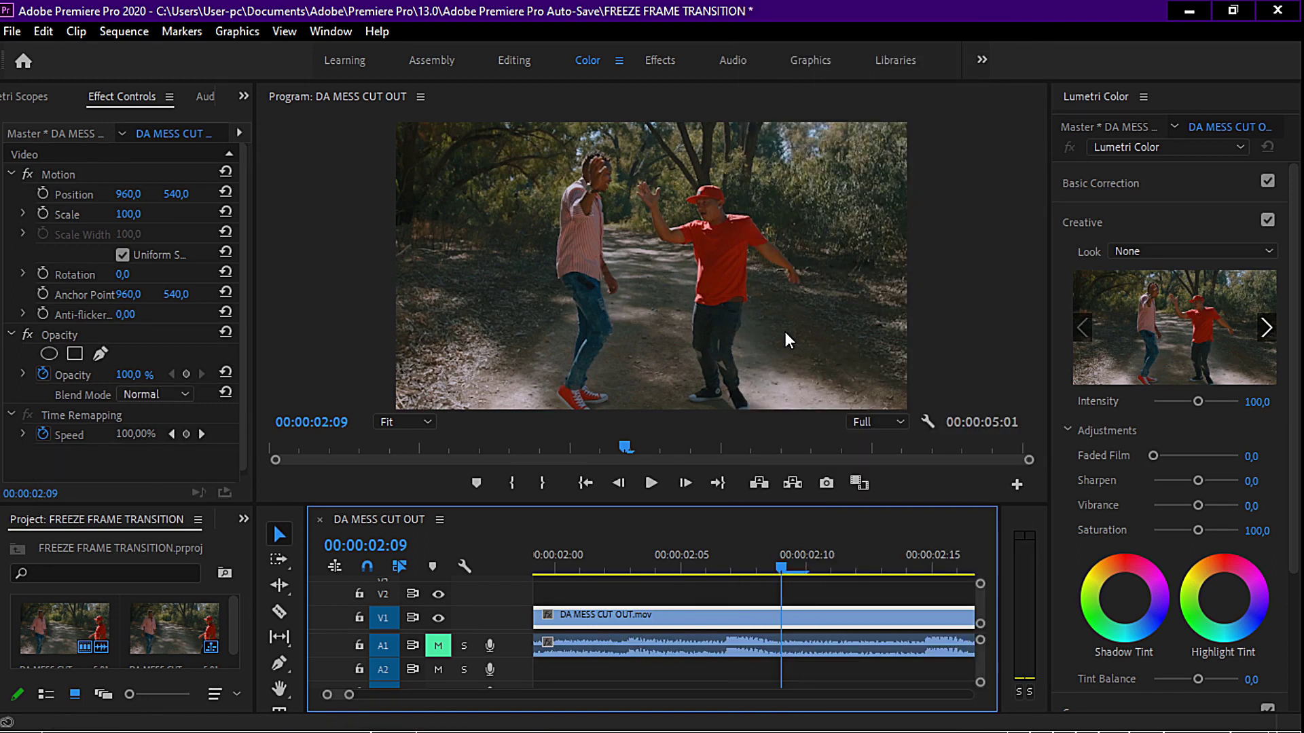
pyautogui.click(724, 599)
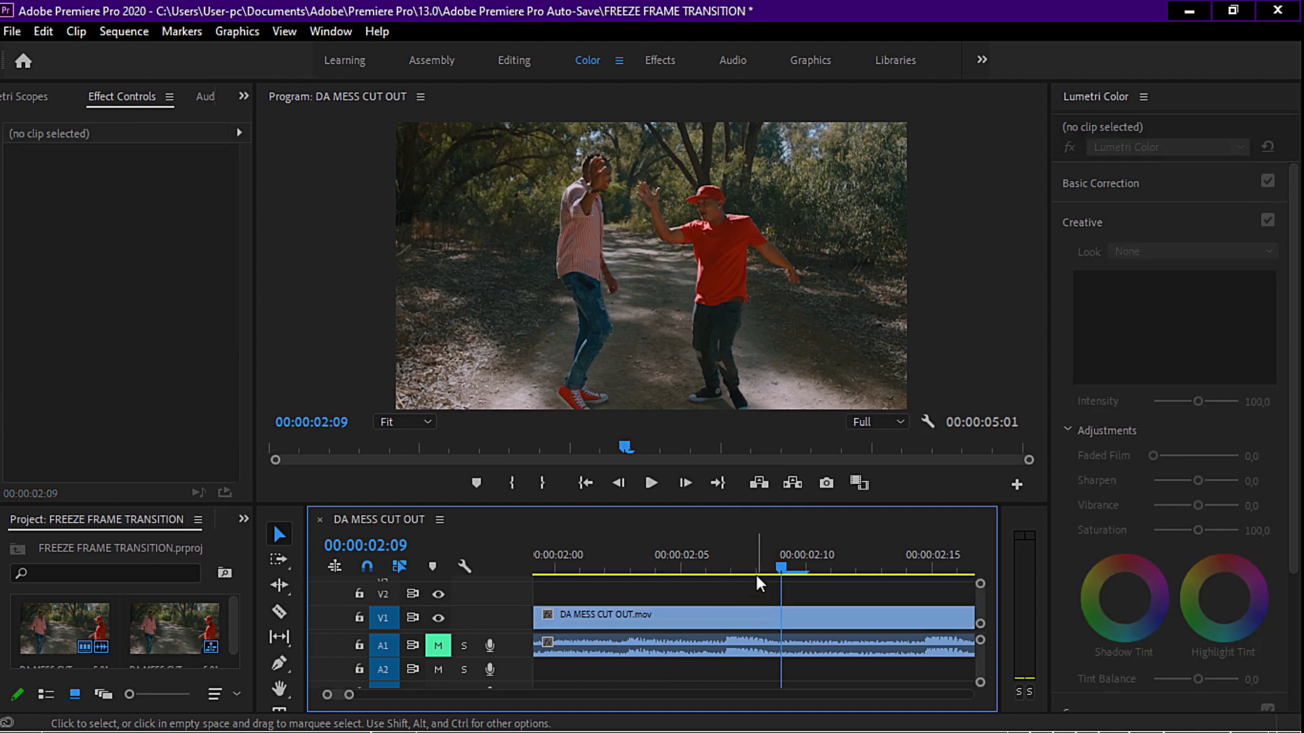
pyautogui.moveTo(765, 564); pyautogui.dragTo(892, 560)
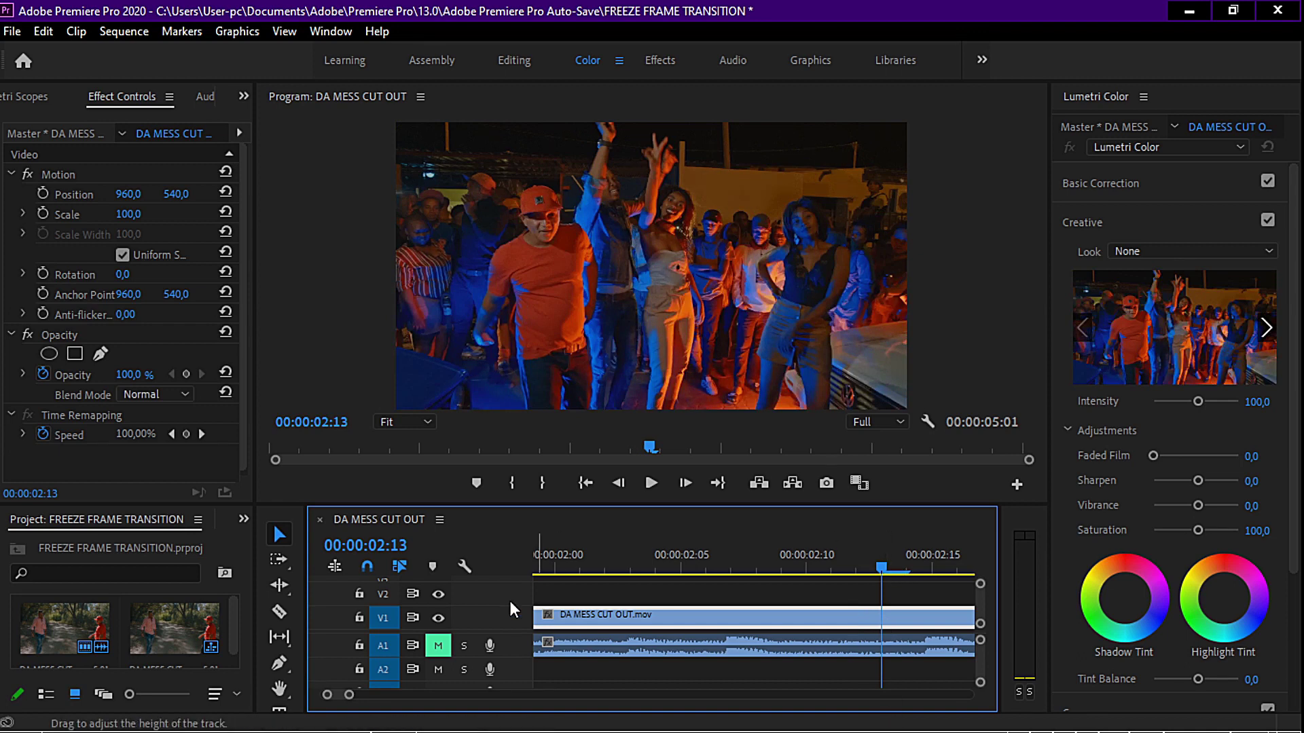
# Use the Razor tool to cut V1 at 00:00:02:13 and one frame later at 00:00:02:14
pyautogui.click(279, 611)
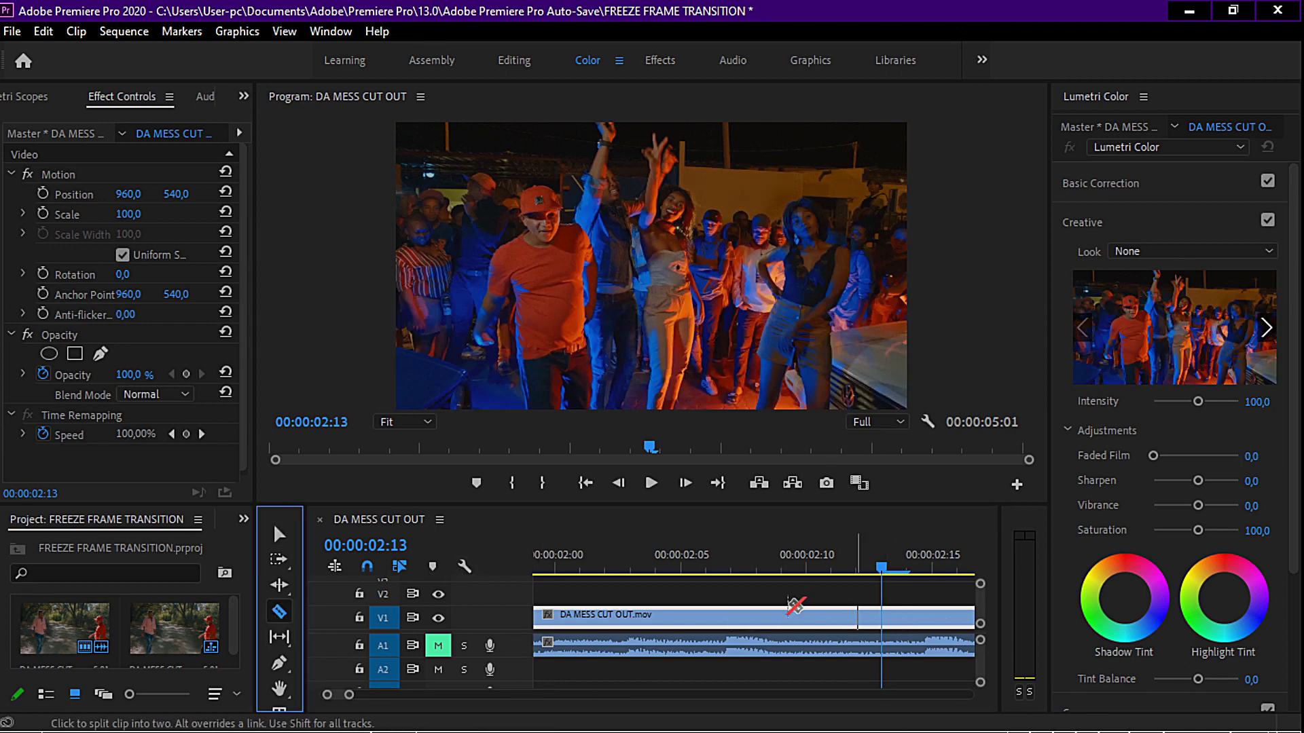
pyautogui.click(886, 619)
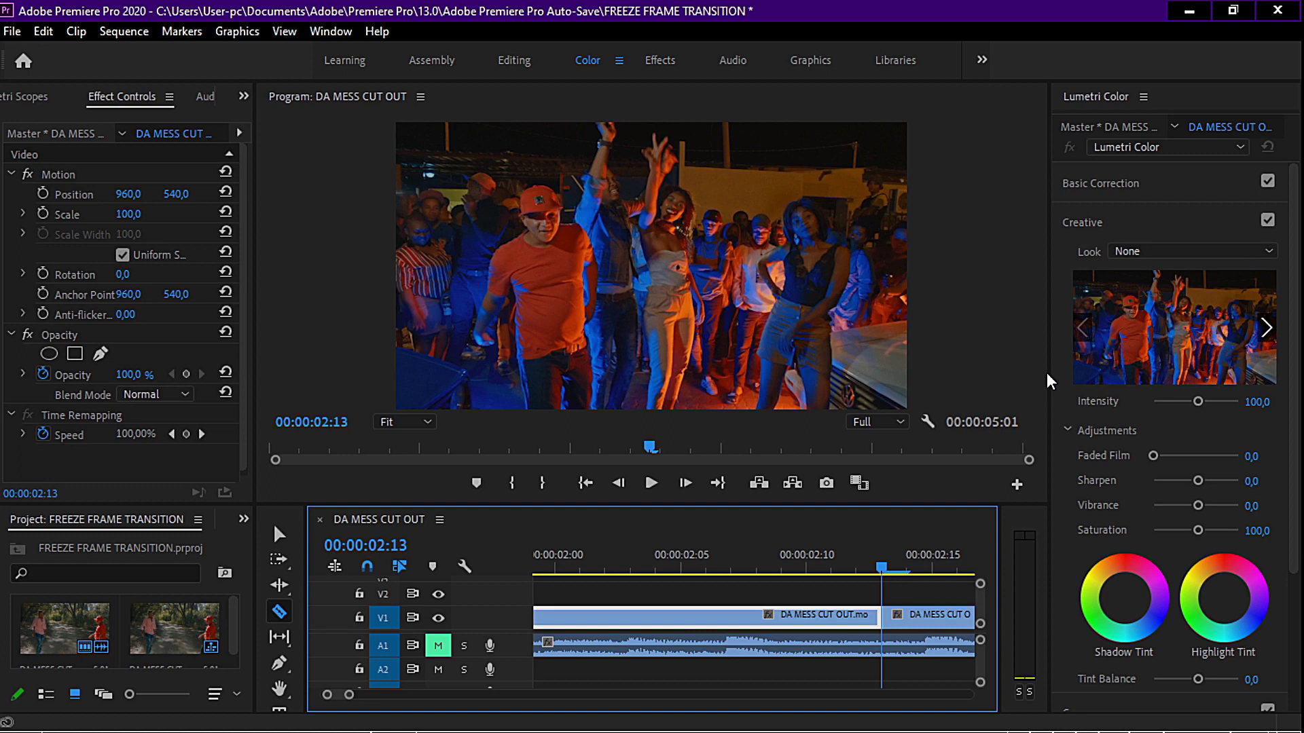
pyautogui.press('Right')
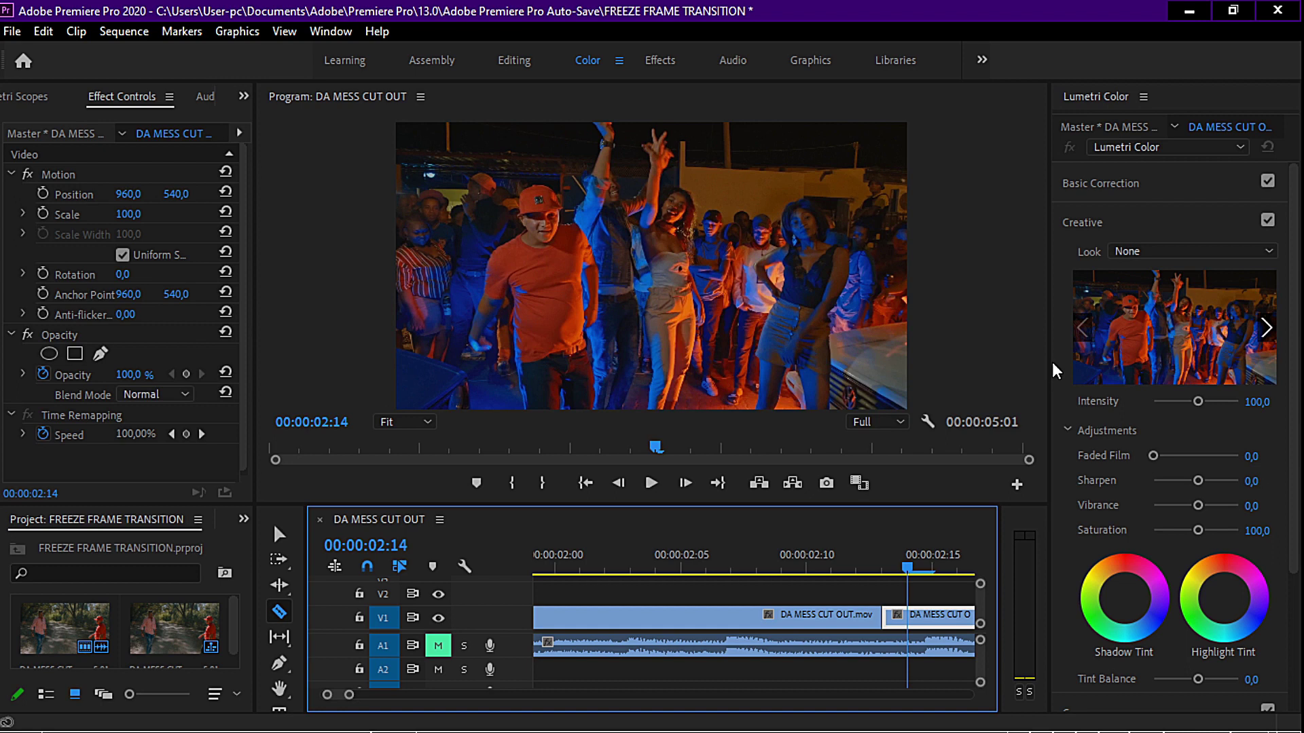
pyautogui.click(909, 617)
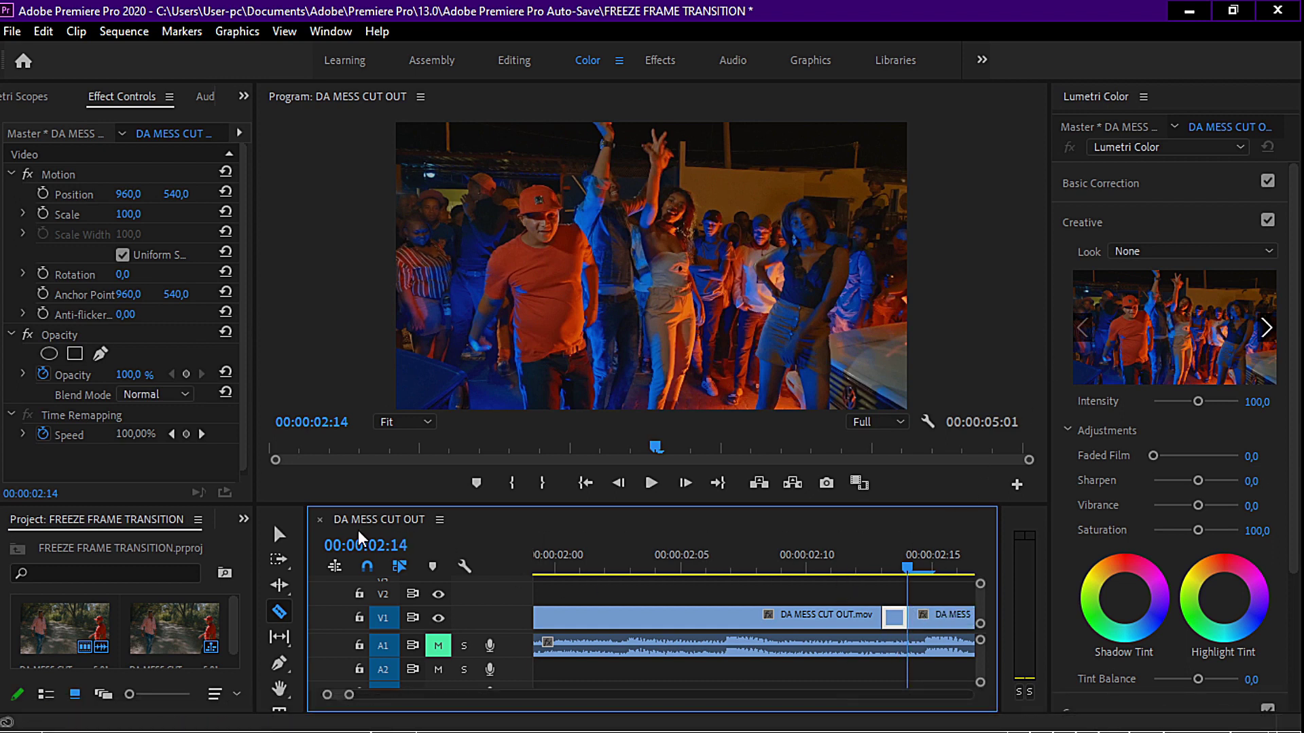
# With the Selection tool, Alt-copy the one-frame party clip from V1 up onto V2
pyautogui.click(279, 535)
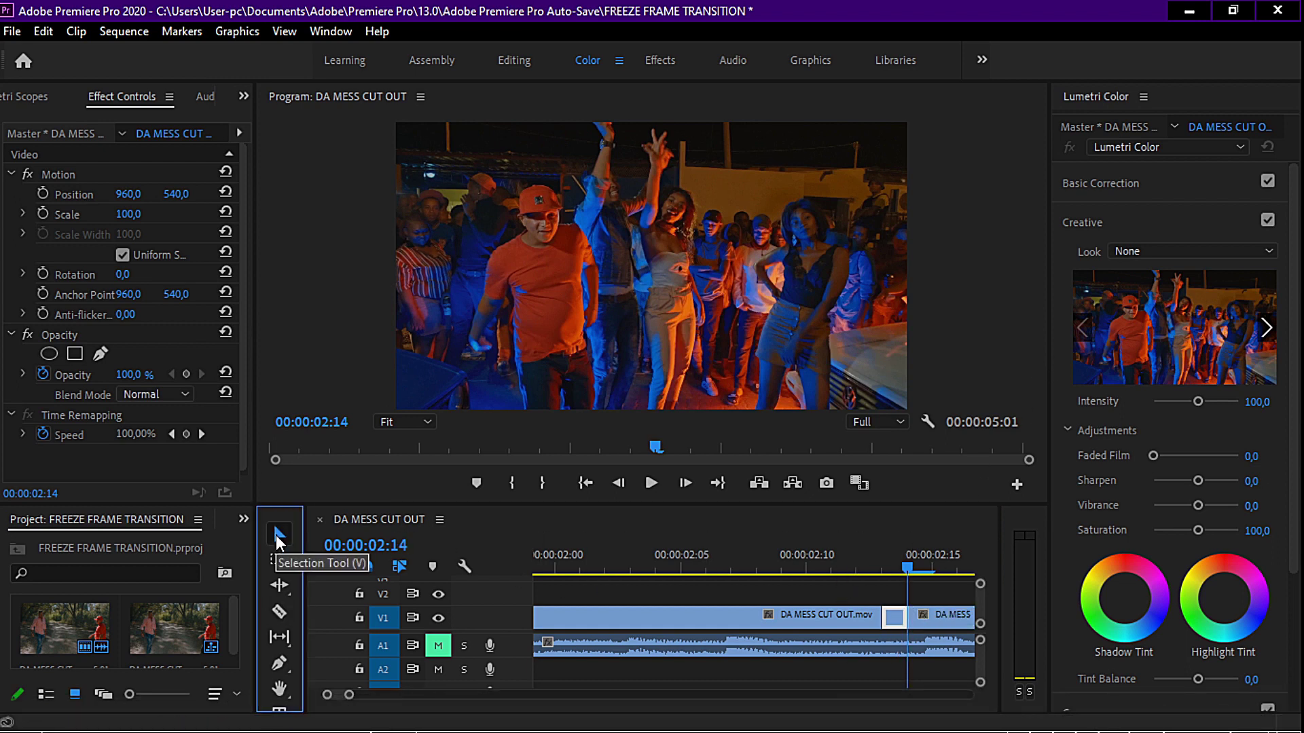
pyautogui.click(894, 618)
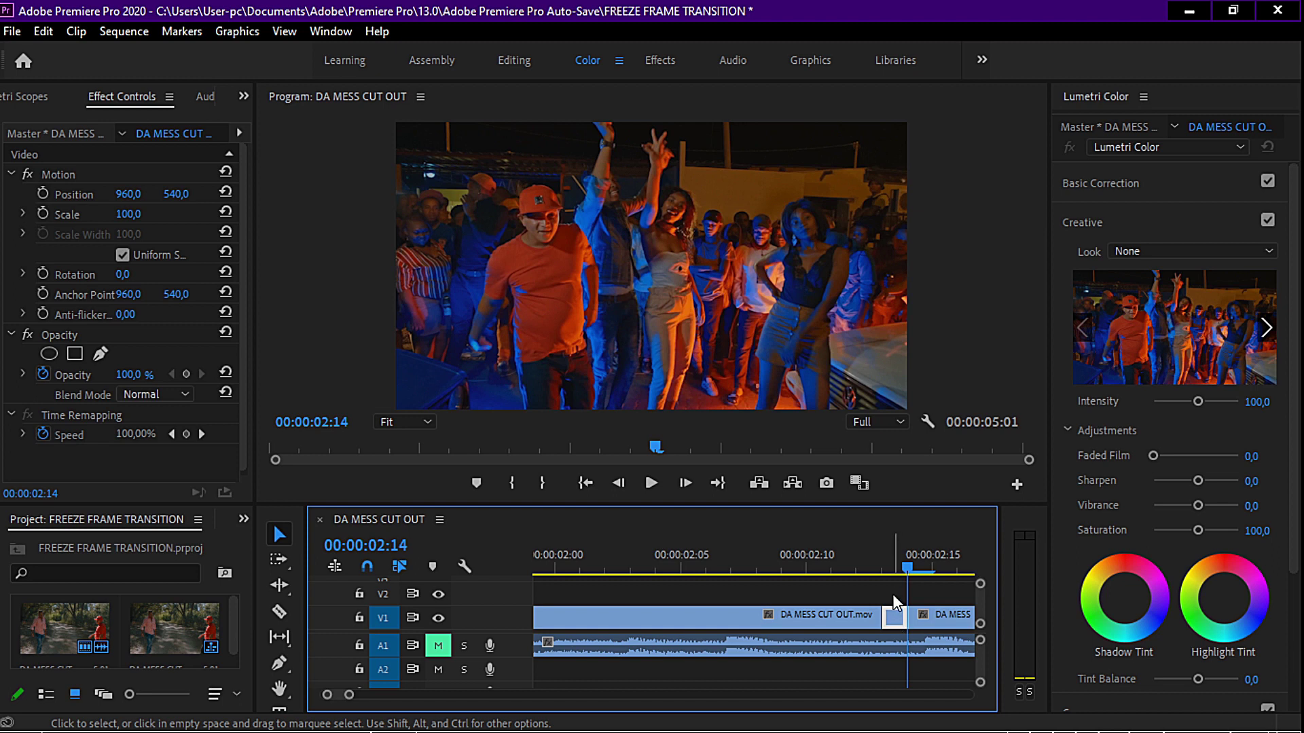
pyautogui.press('alt')
pyautogui.moveTo(894, 620); pyautogui.dragTo(893, 595)
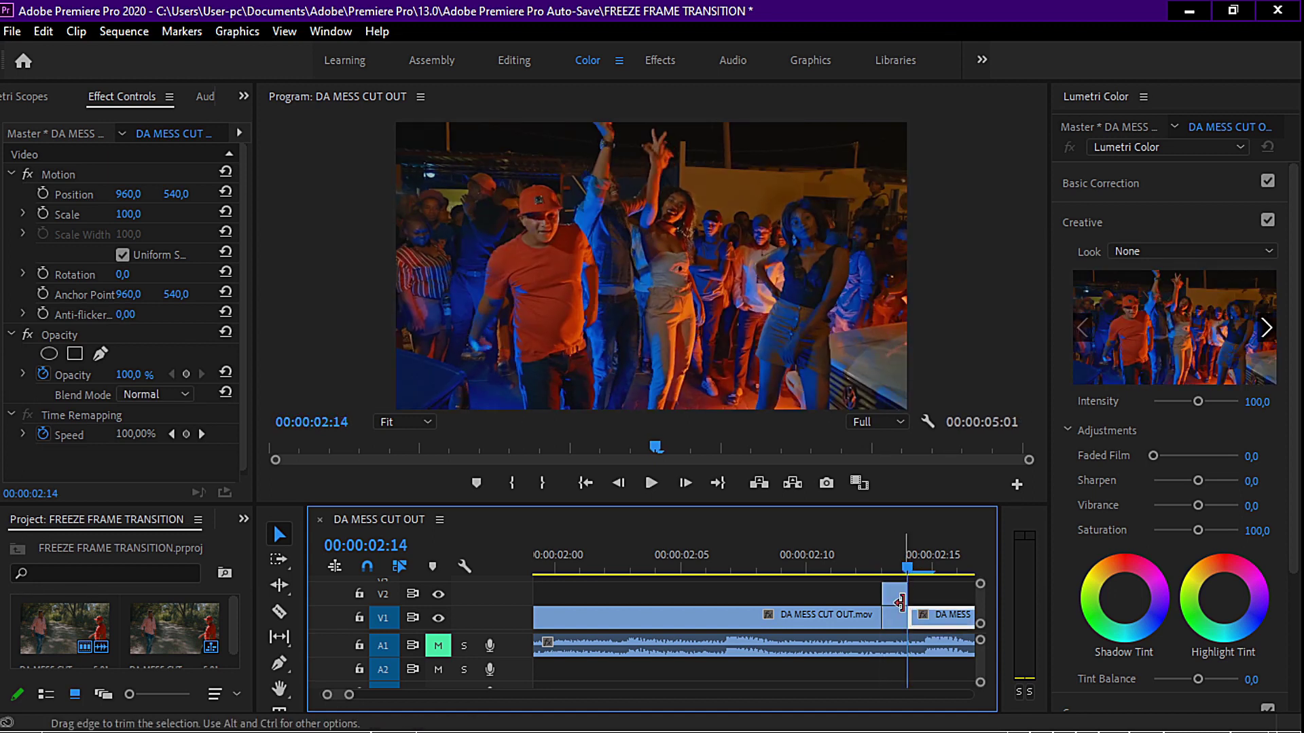
pyautogui.click(864, 565)
pyautogui.moveTo(863, 565)
pyautogui.mouseDown()
pyautogui.moveTo(899, 560)
pyautogui.moveTo(861, 572)
pyautogui.moveTo(884, 572)
pyautogui.mouseUp()
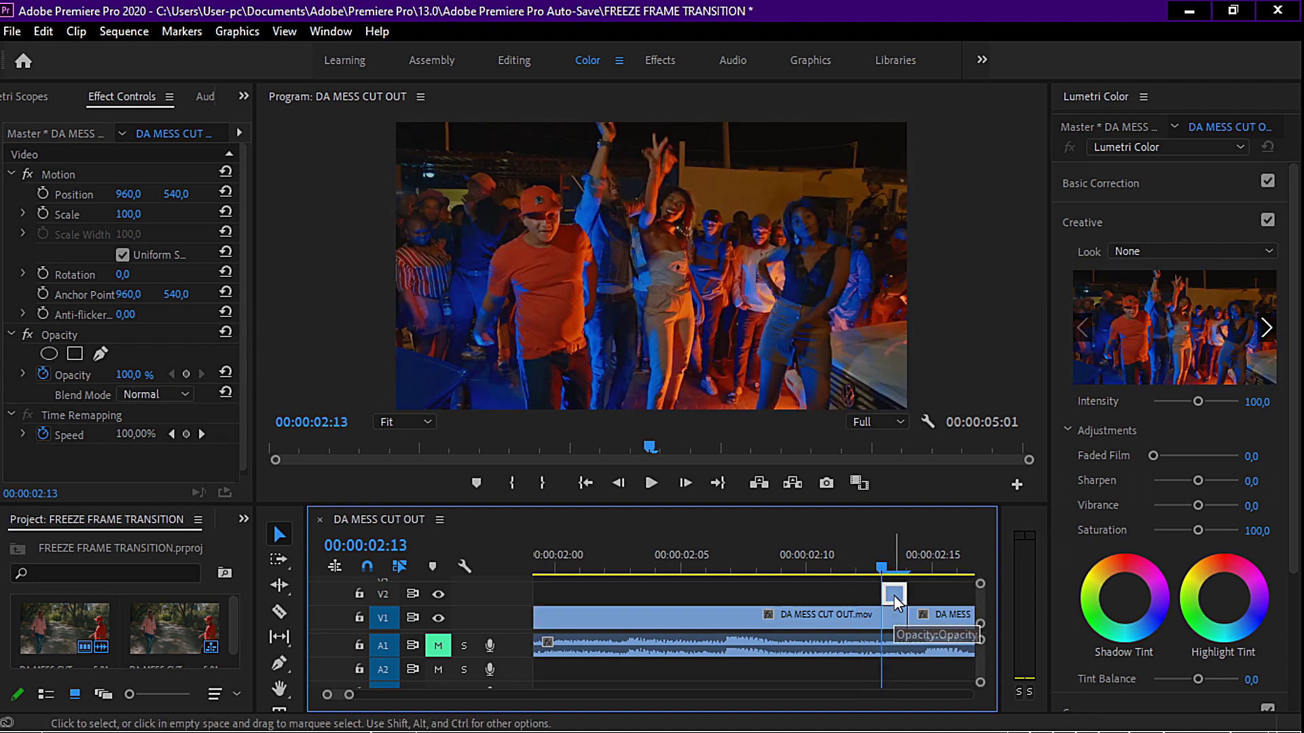
# Apply Add Frame Hold to the one-frame V2 clip at 00:00:02:13
pyautogui.click(894, 595)
pyautogui.rightClick(890, 591)
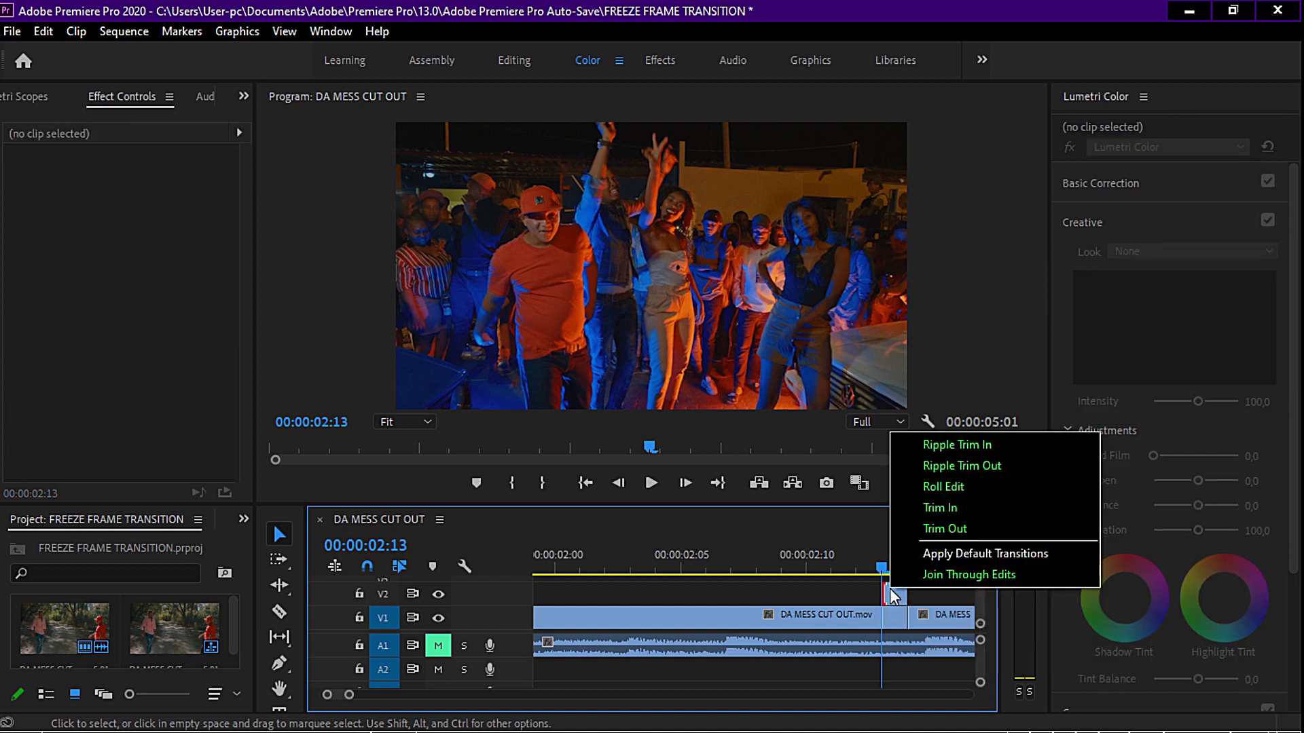
pyautogui.click(891, 597)
pyautogui.rightClick(894, 597)
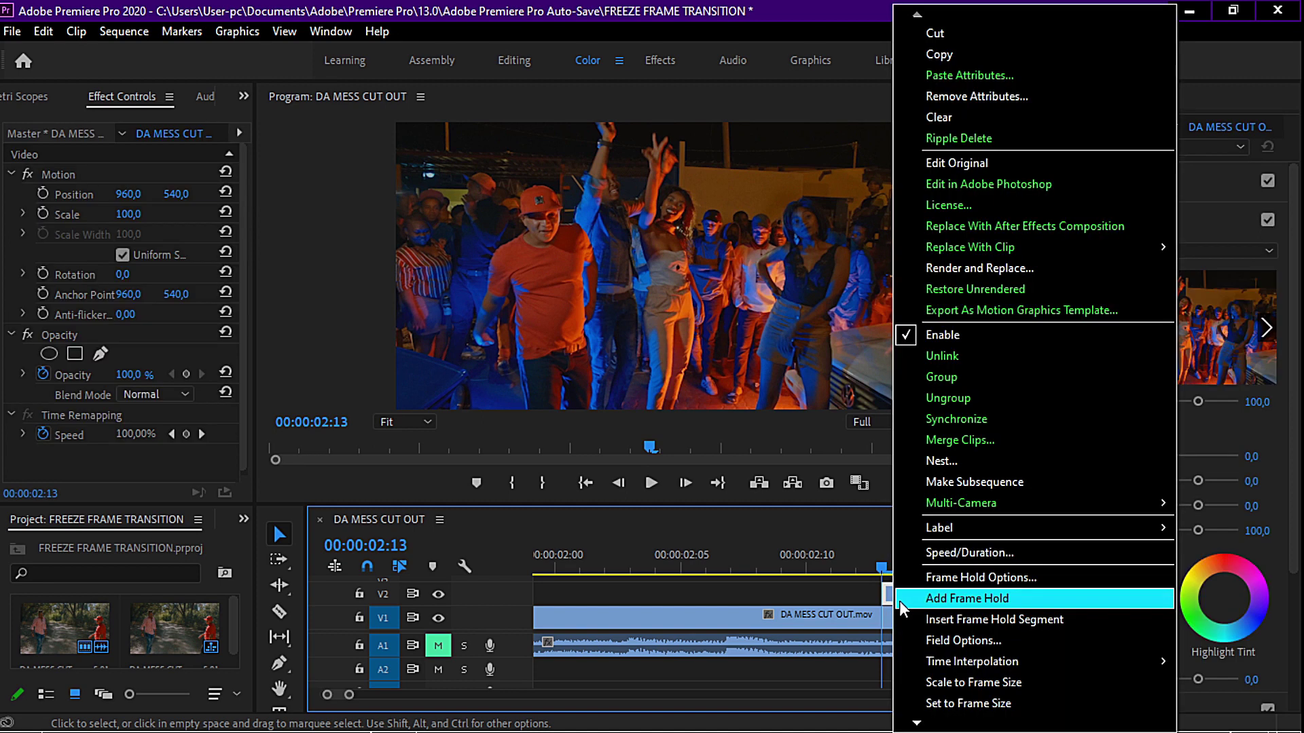
pyautogui.click(965, 600)
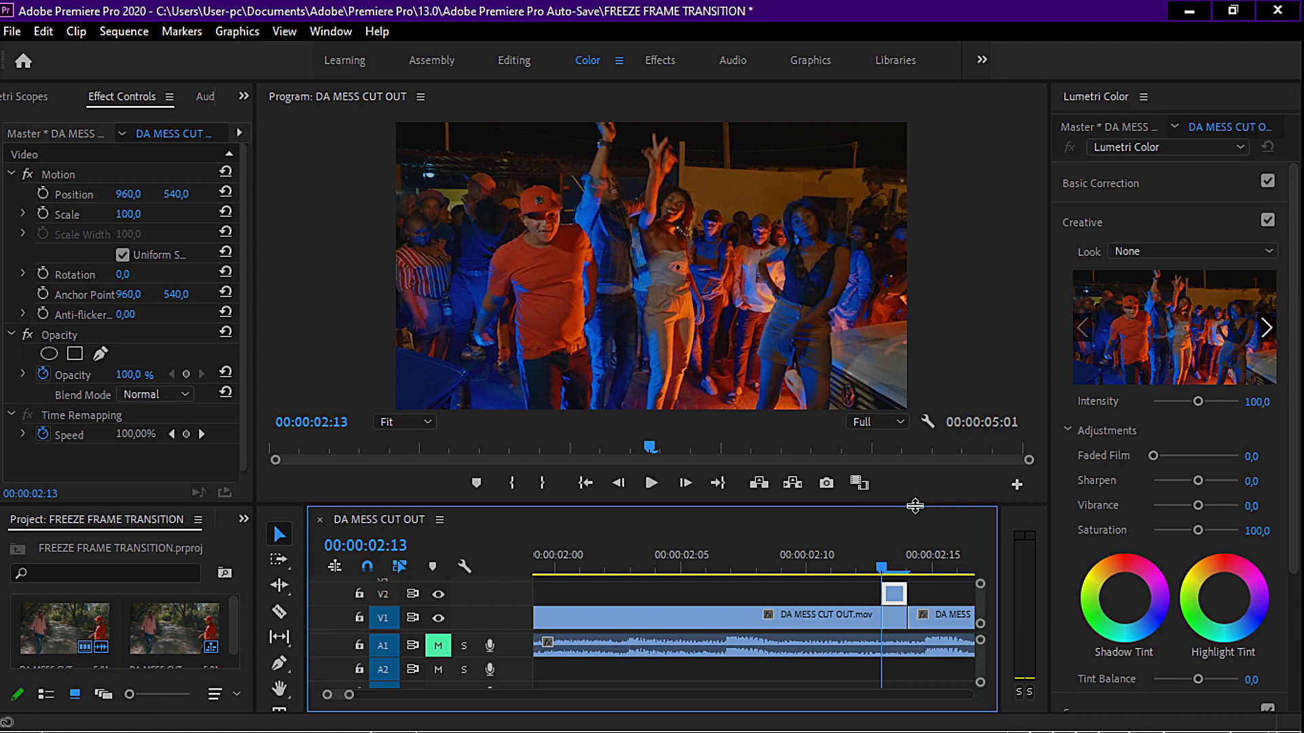
# Extend the V2 freeze frame's start back to 00:00:02:05 and preview the overlap
pyautogui.press('Left')
pyautogui.press('Left')
pyautogui.press('Left')
pyautogui.press('Left')
pyautogui.press('Left')
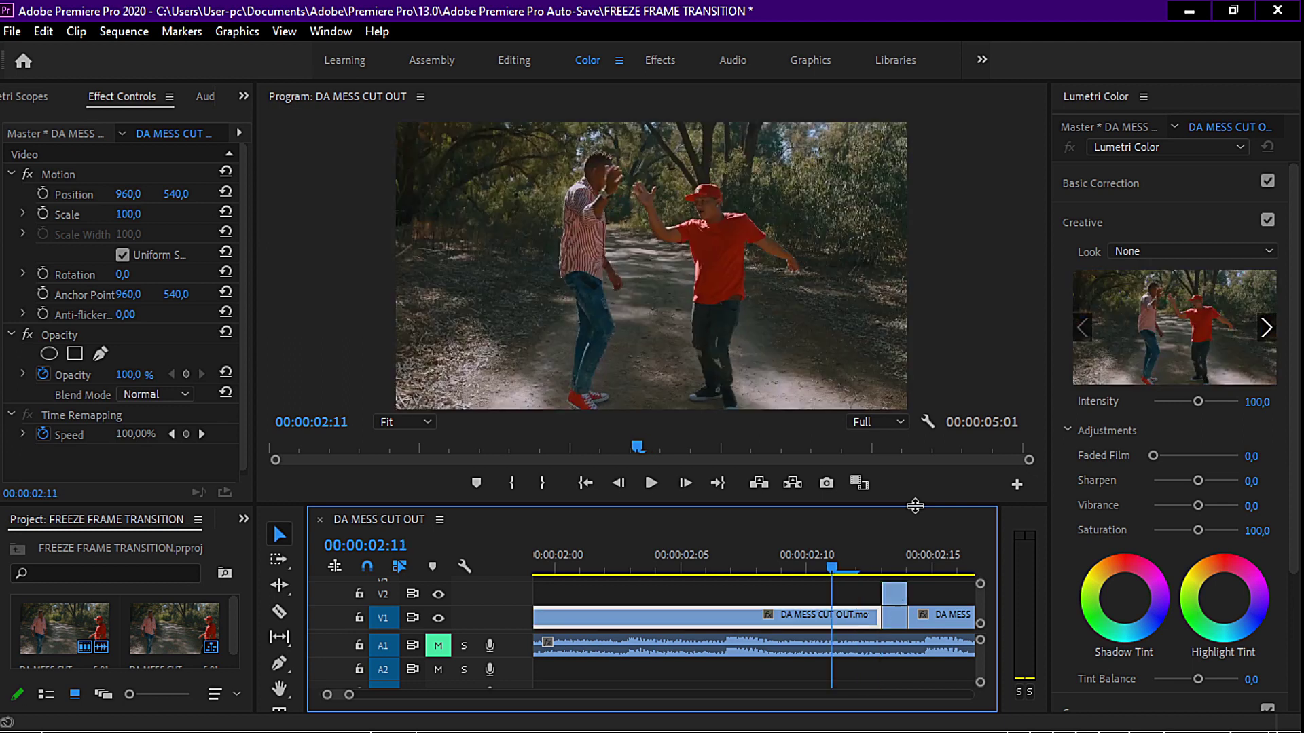
pyautogui.press('Left')
pyautogui.press('Left')
pyautogui.press('Left')
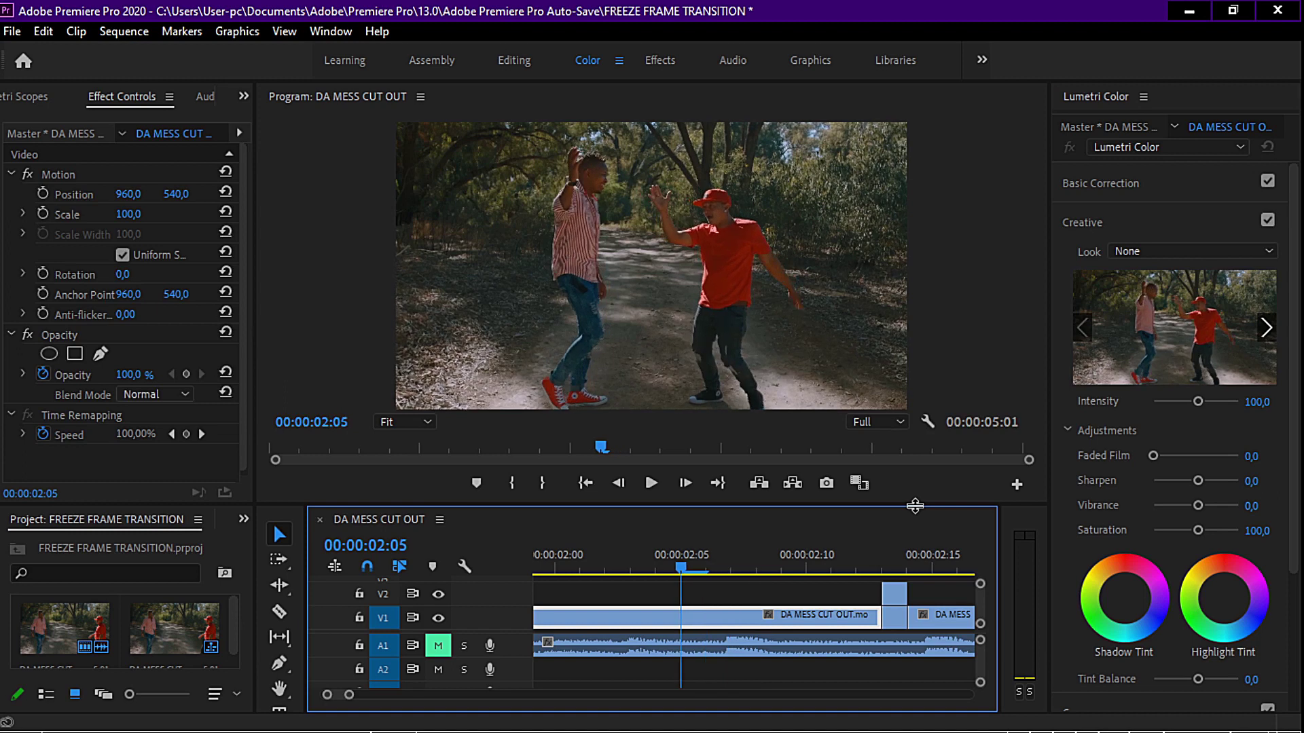
pyautogui.click(895, 590)
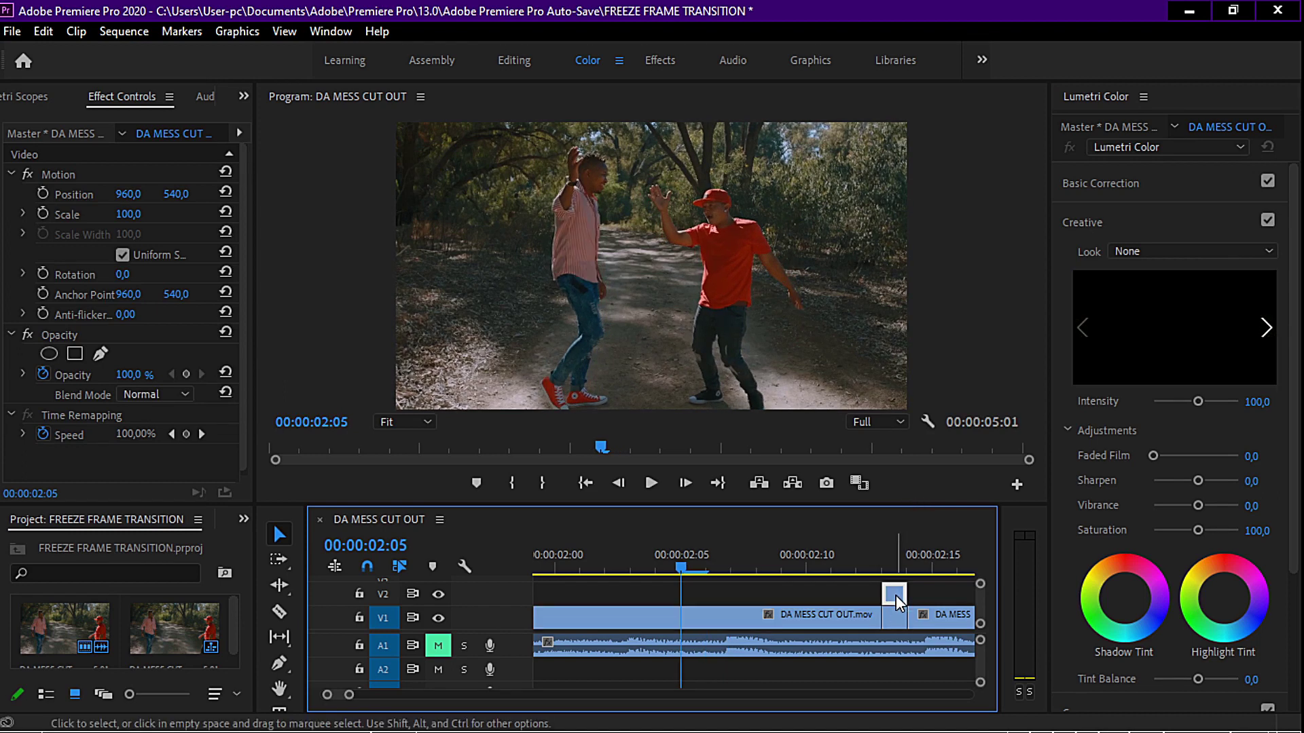
pyautogui.moveTo(890, 593); pyautogui.dragTo(682, 595)
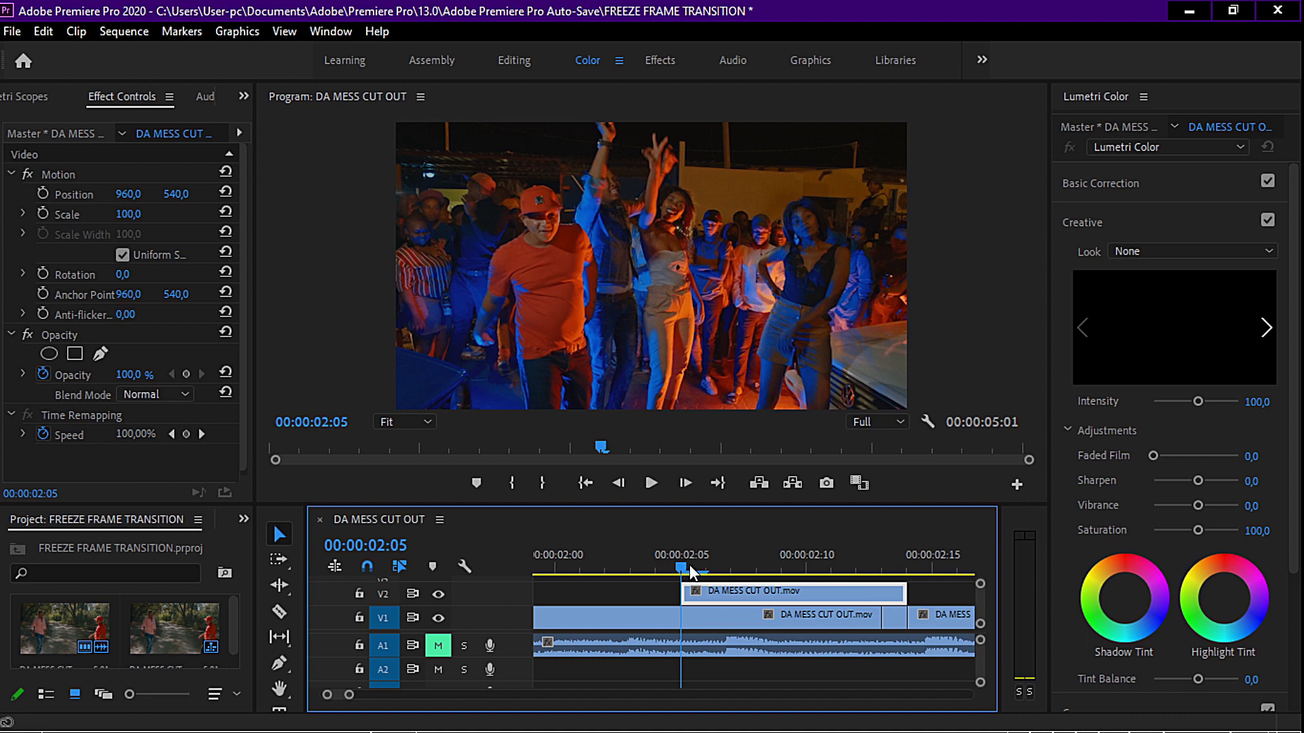
pyautogui.click(715, 563)
pyautogui.moveTo(715, 563)
pyautogui.mouseDown()
pyautogui.moveTo(879, 569)
pyautogui.moveTo(715, 569)
pyautogui.mouseUp()
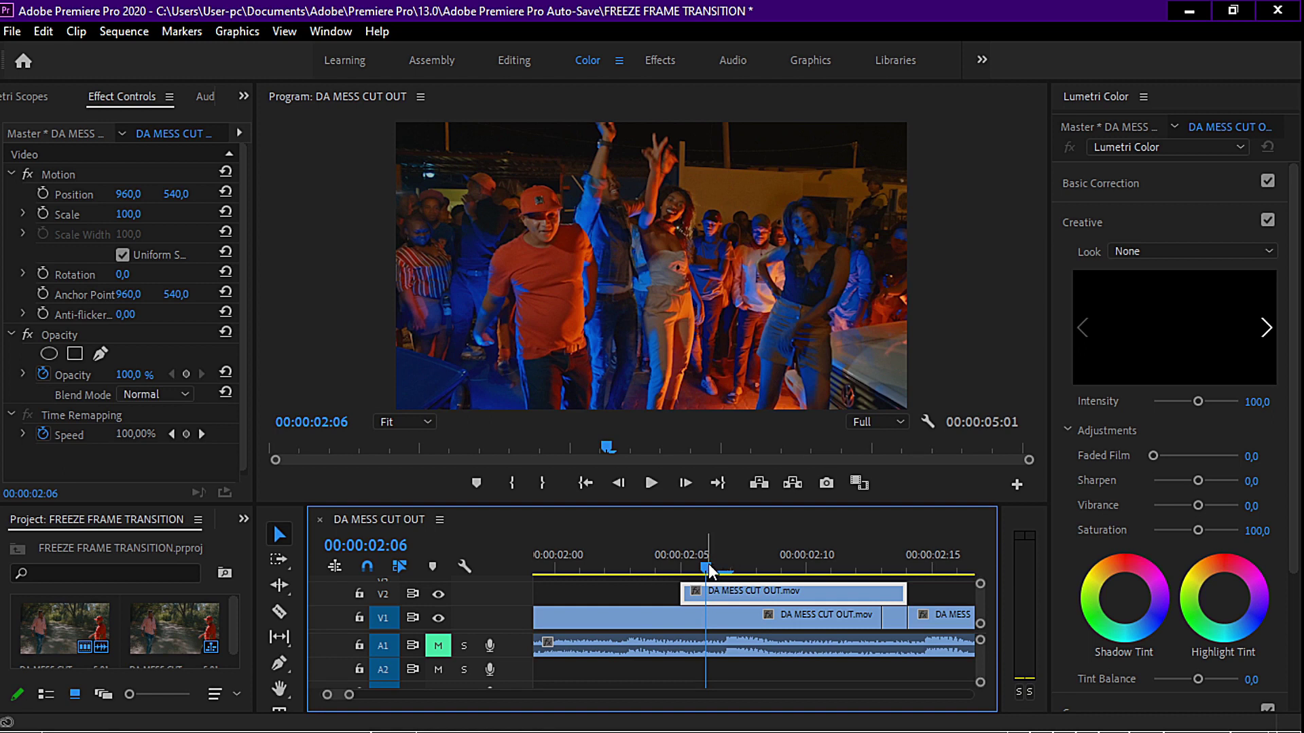
pyautogui.moveTo(707, 563); pyautogui.dragTo(680, 565)
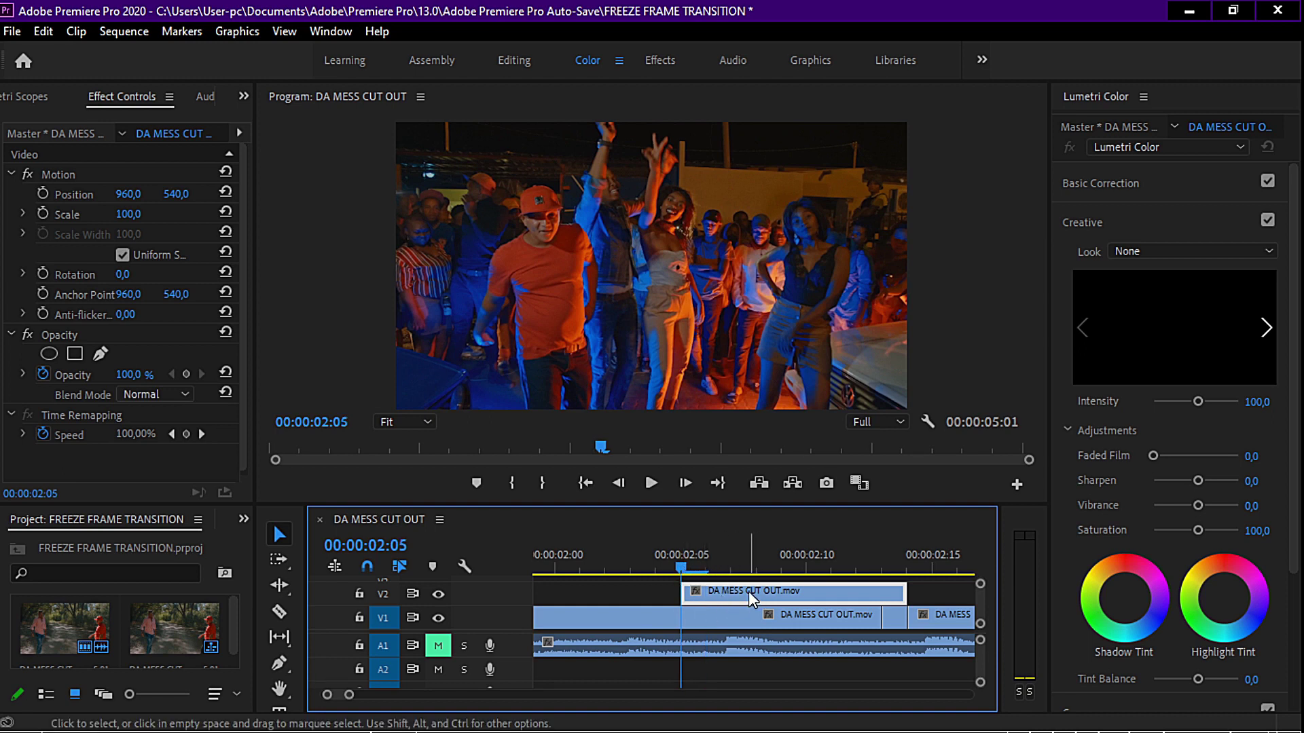
# Add a free-form Pen mask, Mask (1), to the V2 freeze frame's opacity
pyautogui.click(101, 356)
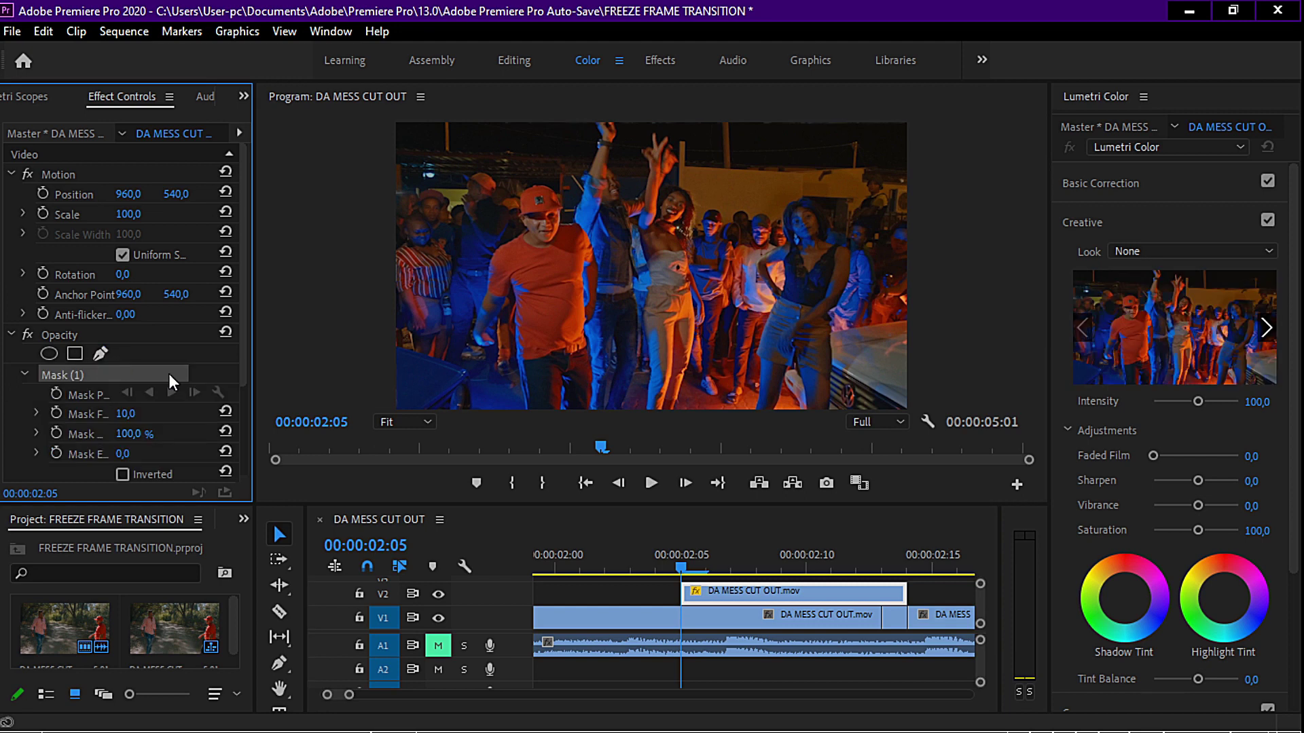
pyautogui.click(543, 372)
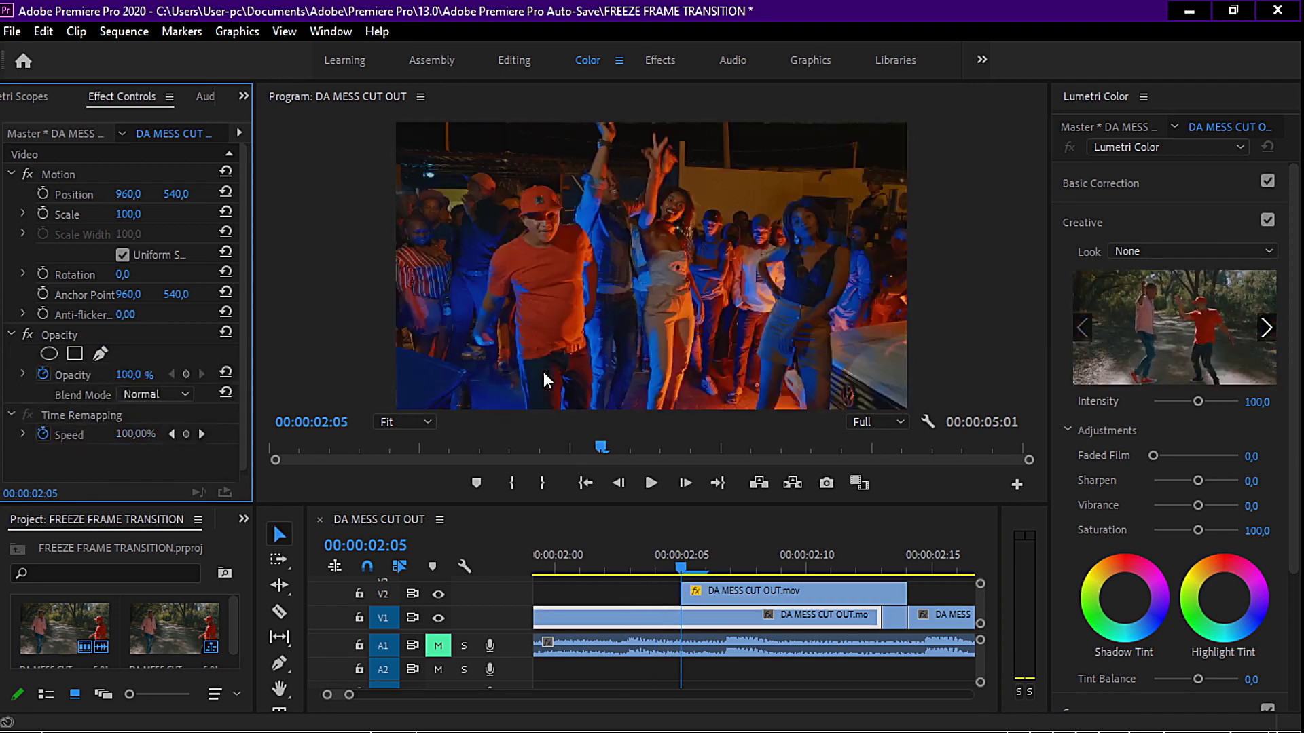
pyautogui.click(722, 592)
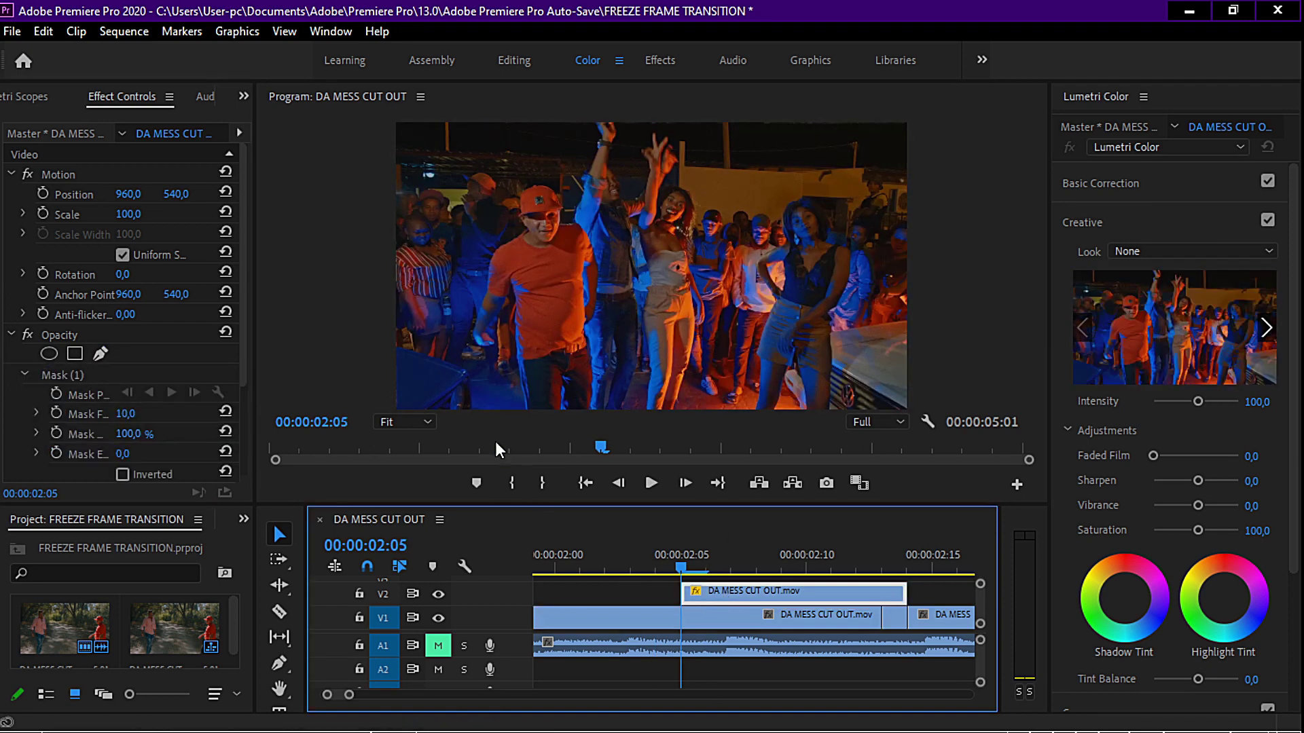
# Set the Program monitor zoom to 100% and frame the dancer in view
pyautogui.click(416, 421)
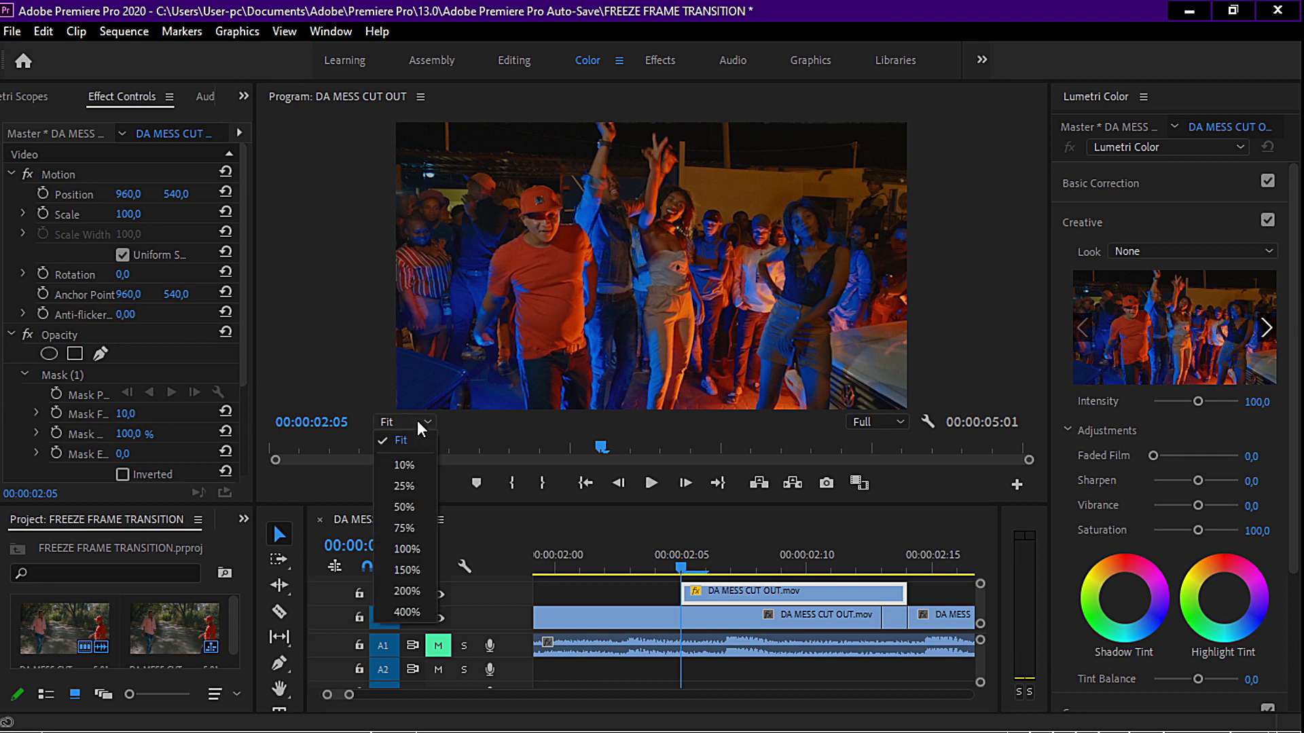
pyautogui.click(410, 548)
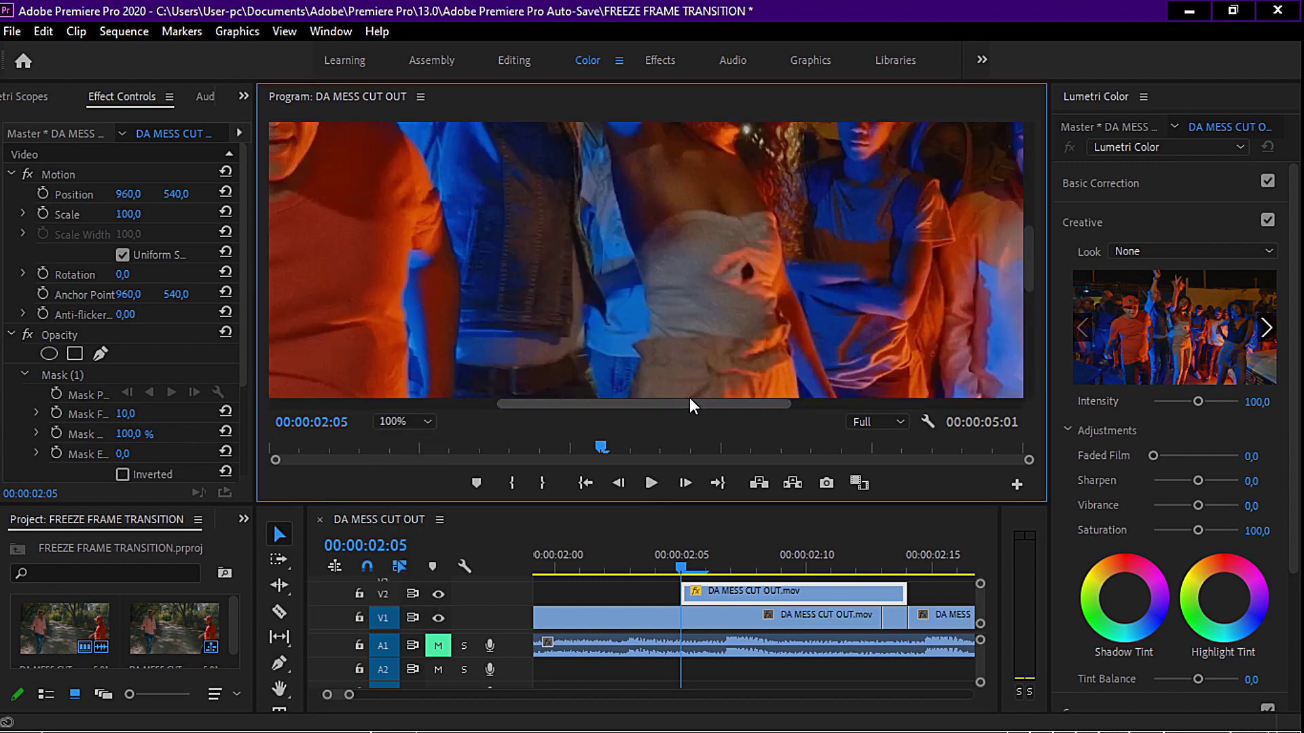
pyautogui.moveTo(690, 401); pyautogui.dragTo(557, 410)
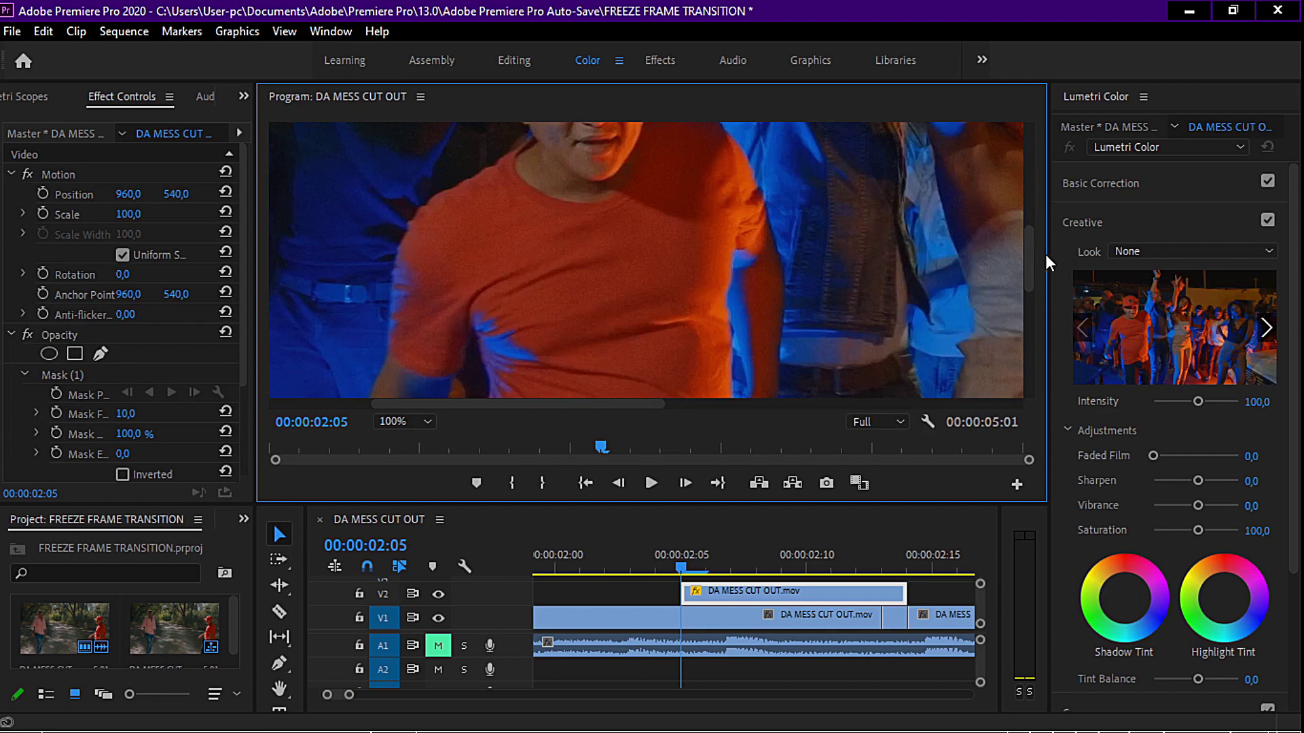
pyautogui.scroll(3, 1035, 255)
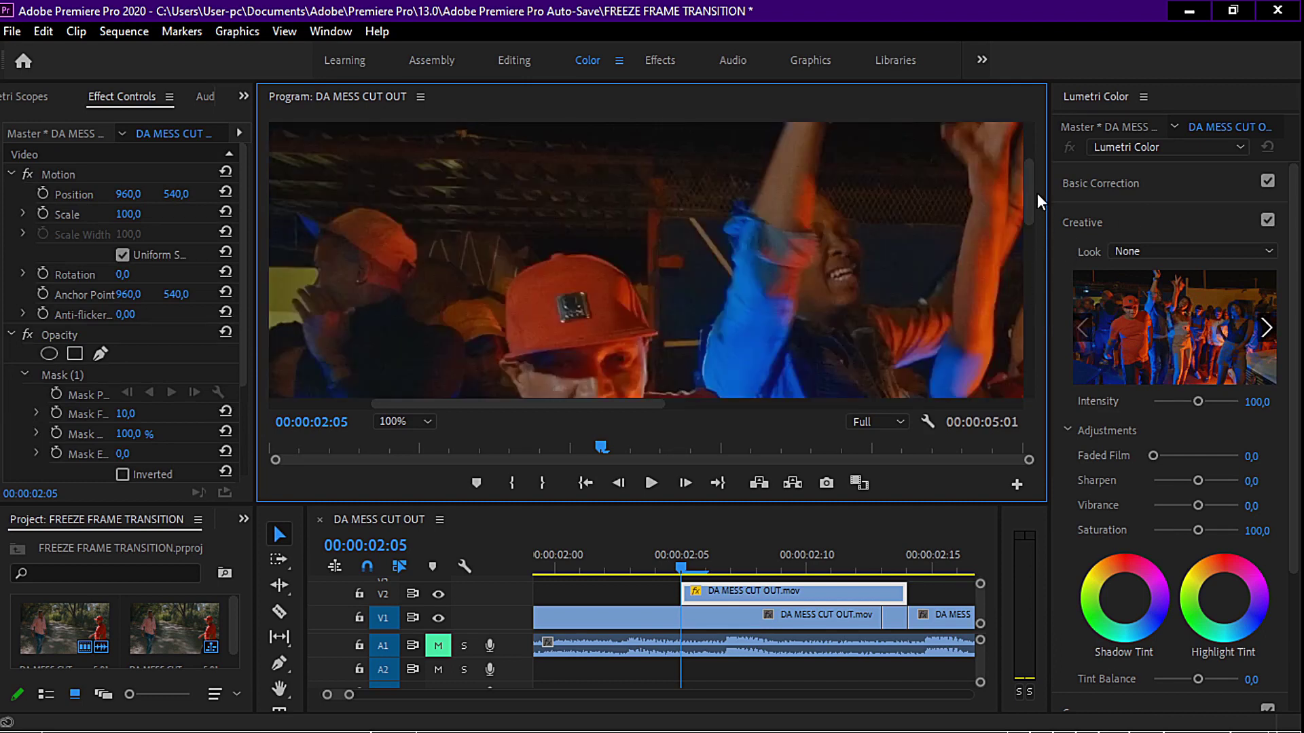
# Place Pen mask points up the orange-shirted dancer's left leg and side in the Program monitor
pyautogui.moveTo(1029, 178); pyautogui.dragTo(1044, 369)
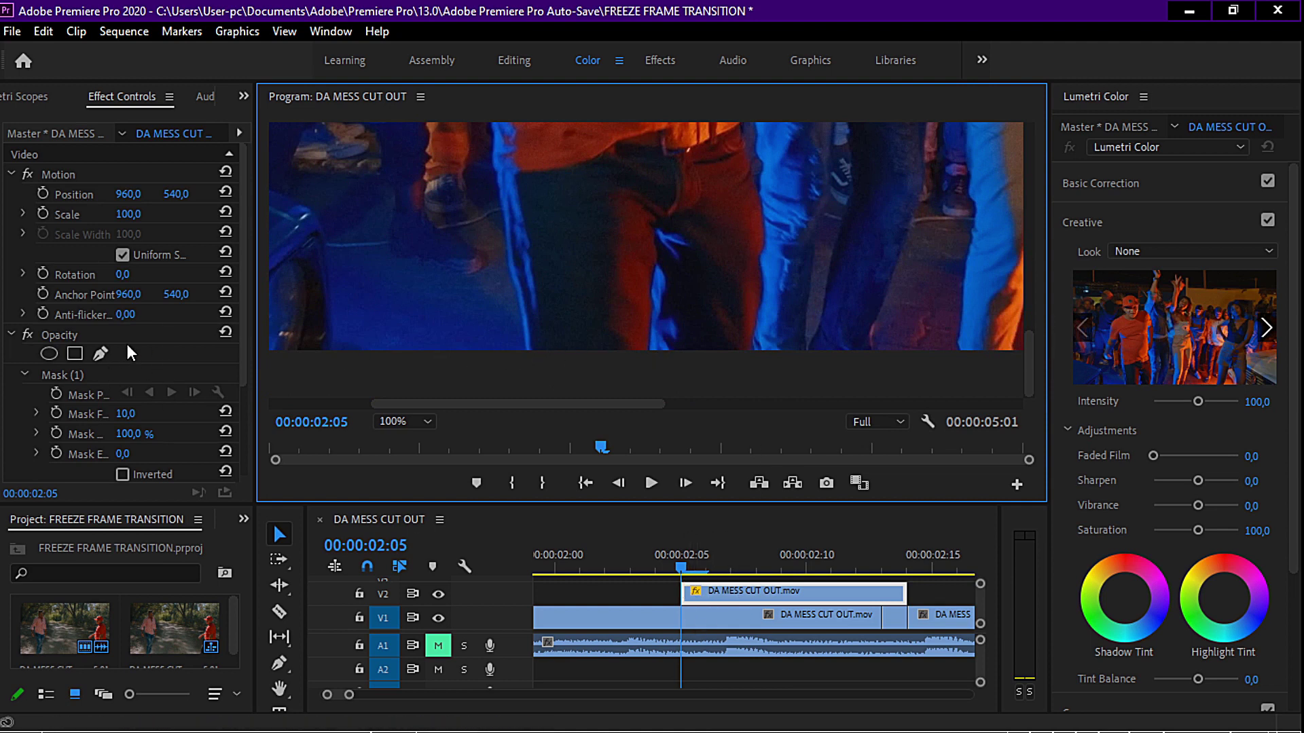
pyautogui.click(100, 353)
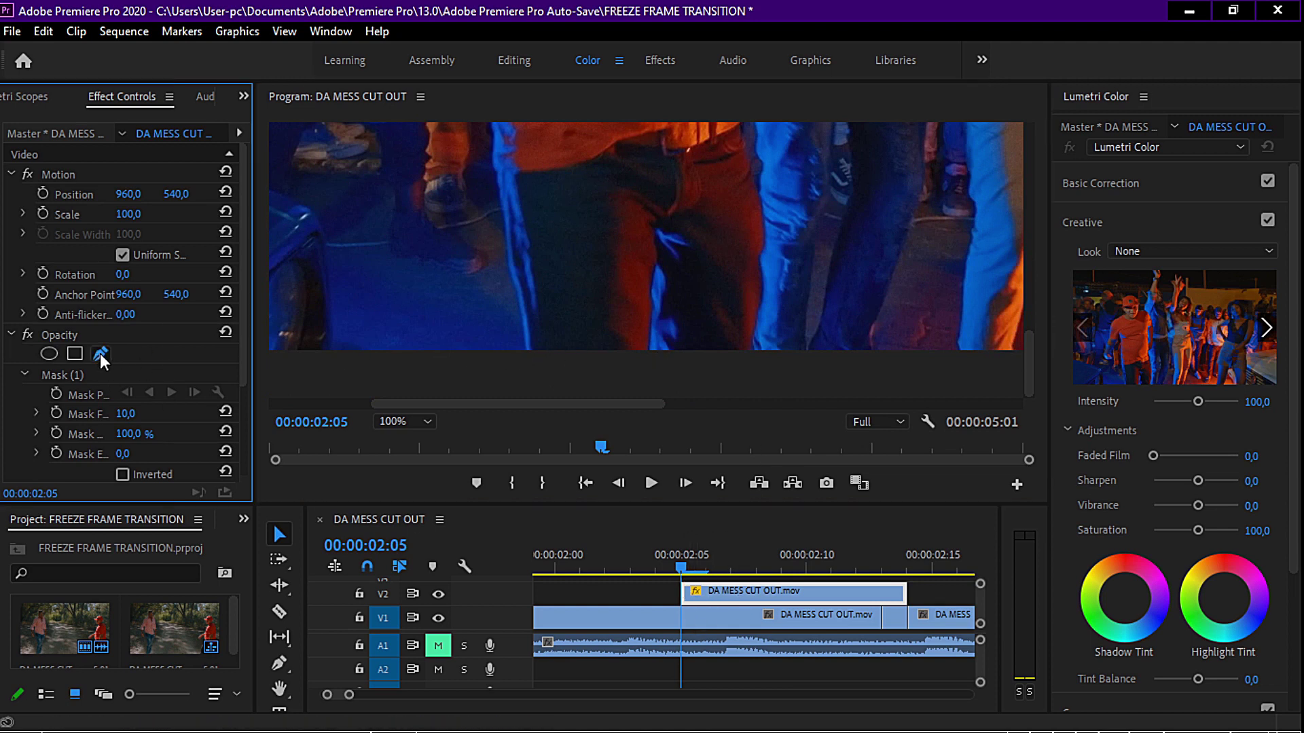
pyautogui.click(528, 350)
pyautogui.click(524, 318)
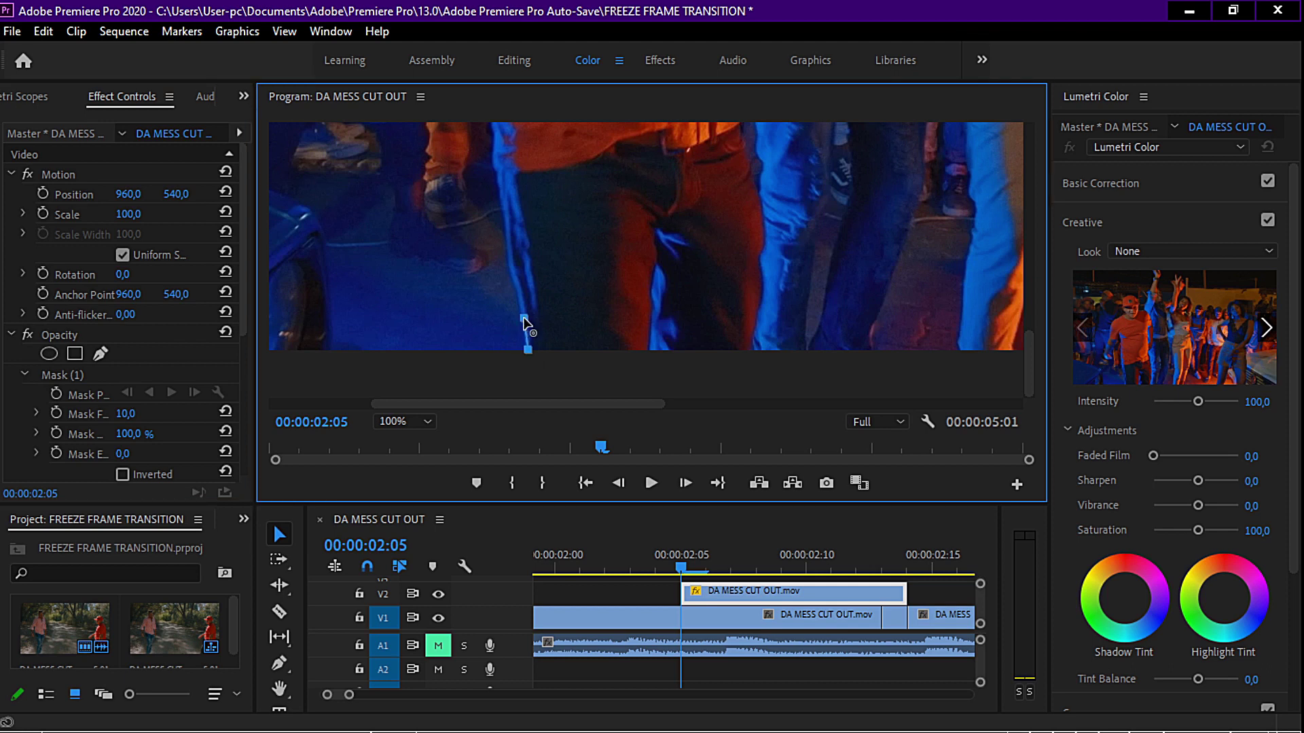
pyautogui.click(513, 274)
pyautogui.click(508, 228)
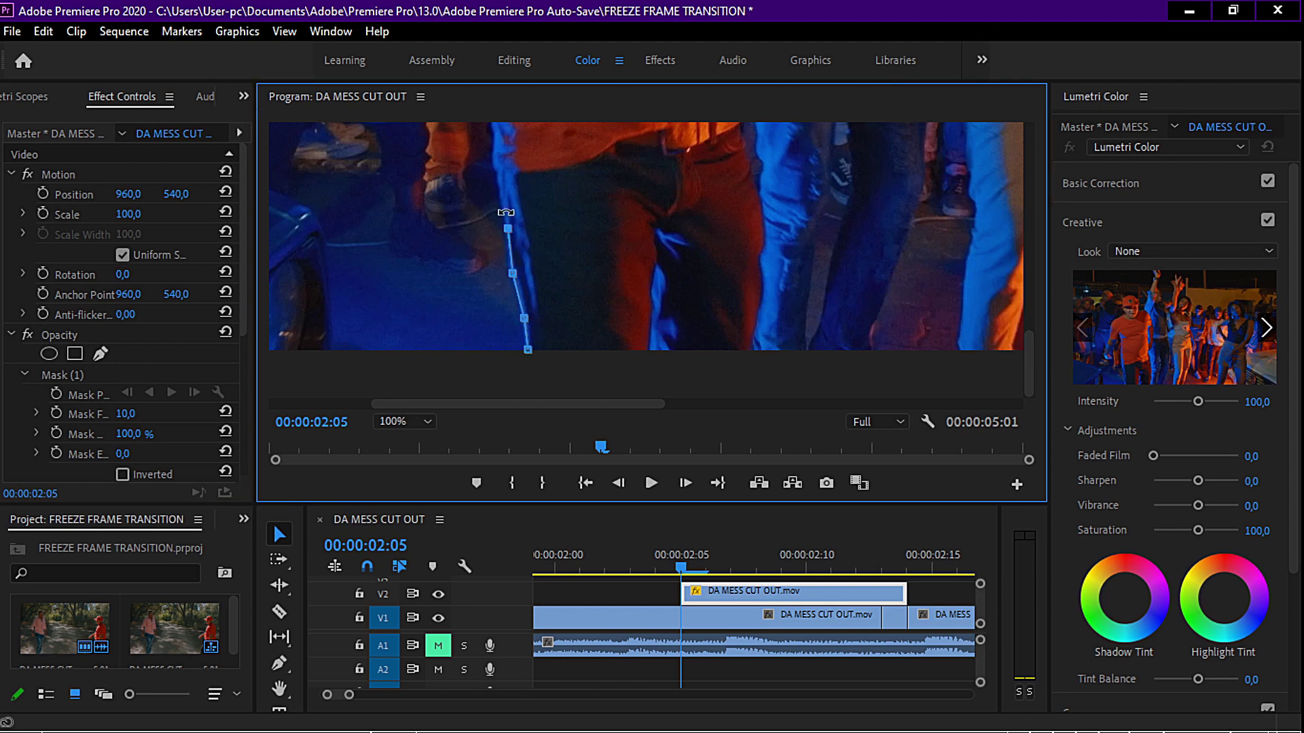
pyautogui.click(500, 178)
pyautogui.click(492, 151)
pyautogui.moveTo(1028, 349)
pyautogui.mouseDown()
pyautogui.moveTo(1025, 285)
pyautogui.moveTo(1029, 300)
pyautogui.mouseUp()
pyautogui.click(492, 309)
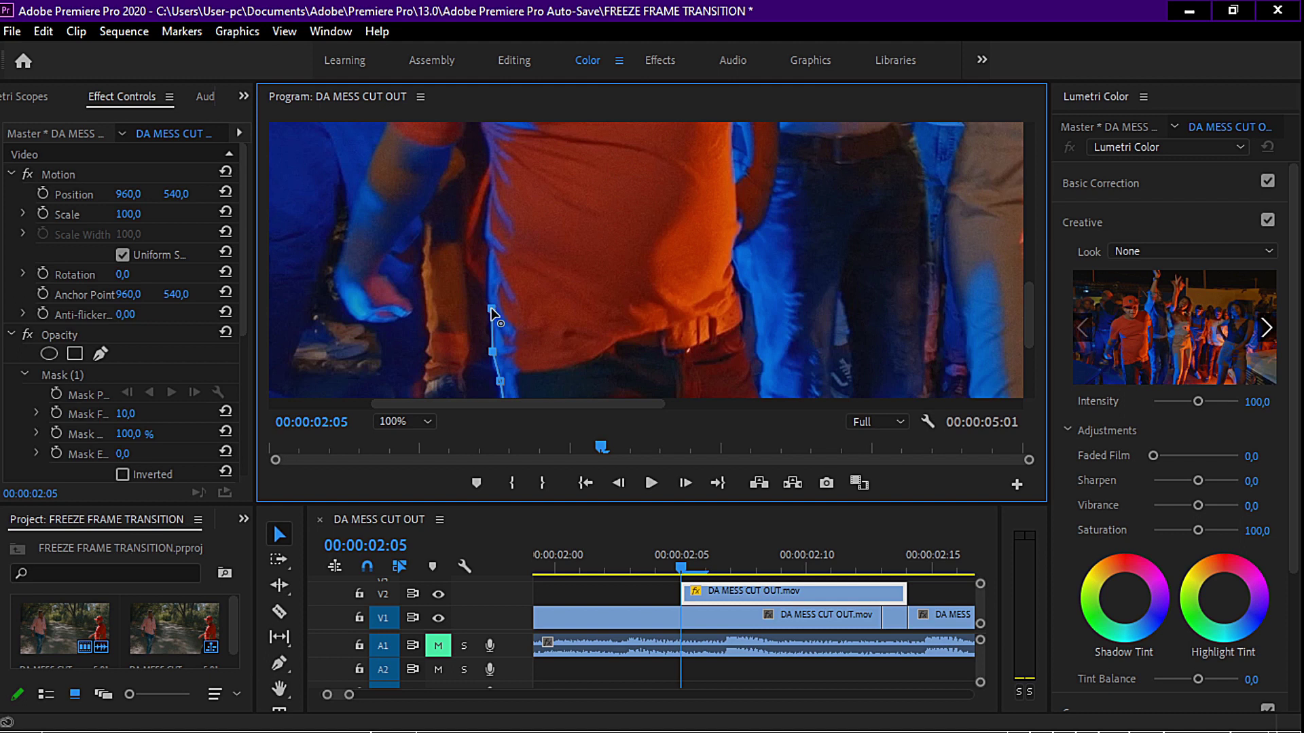
pyautogui.moveTo(1033, 285); pyautogui.dragTo(1031, 192)
# Continue the mask path around the dancer's red cap, shoulder and right arm
pyautogui.click(533, 272)
pyautogui.click(614, 271)
pyautogui.click(638, 298)
pyautogui.click(660, 341)
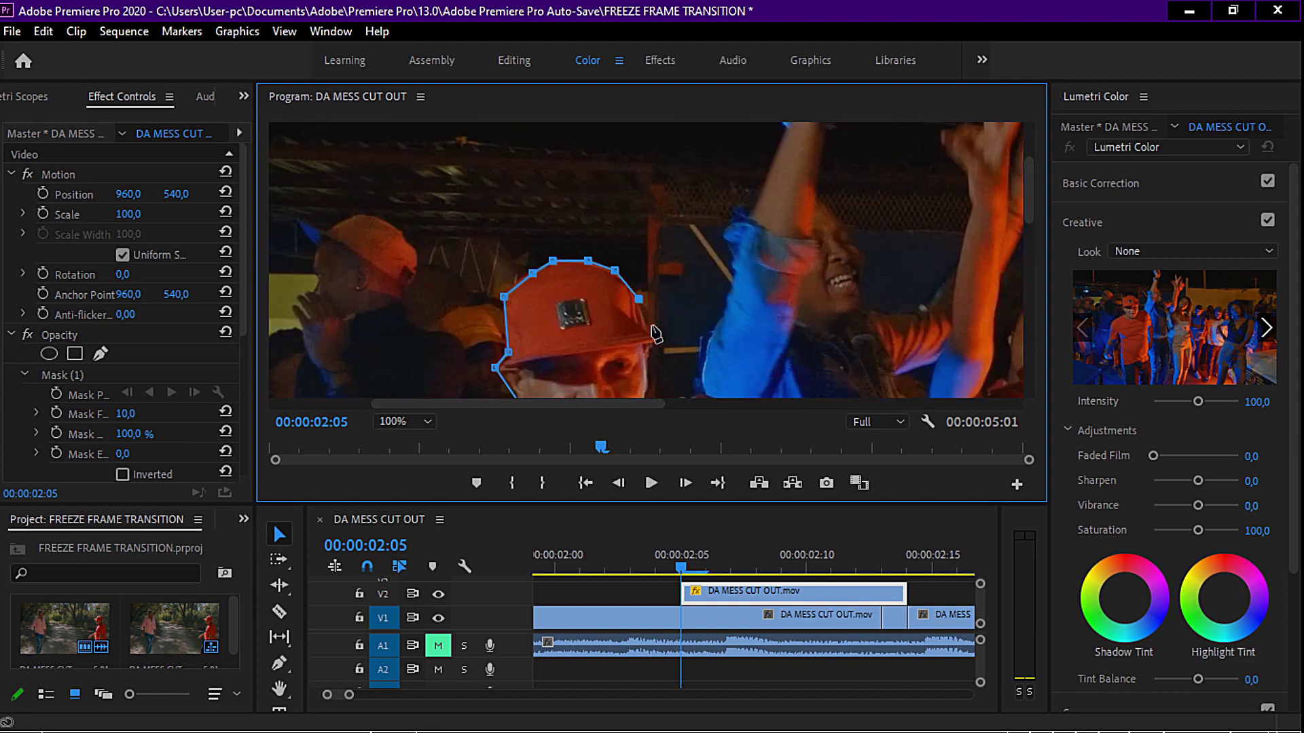
pyautogui.click(648, 353)
pyautogui.scroll(-3, 648, 367)
pyautogui.click(683, 260)
pyautogui.click(725, 275)
pyautogui.scroll(-2, 746, 298)
pyautogui.click(777, 274)
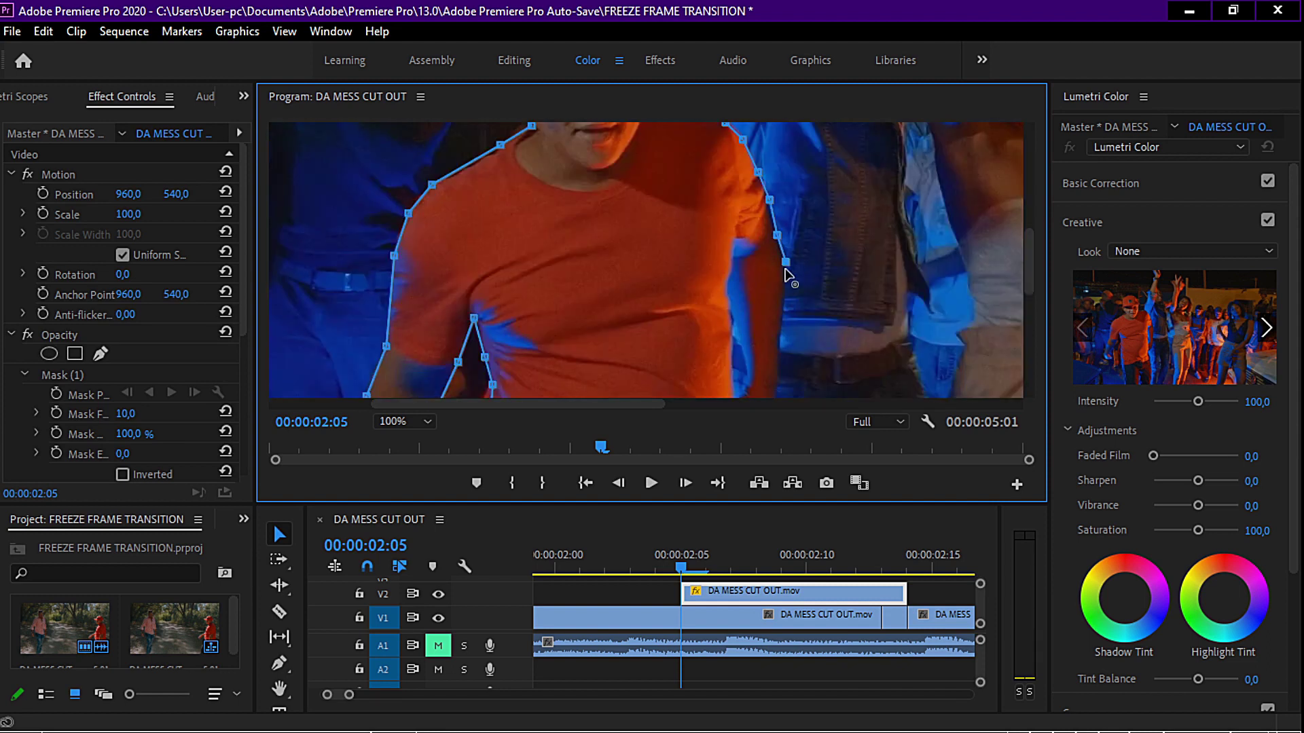
pyautogui.scroll(-2, 774, 279)
pyautogui.click(767, 265)
pyautogui.scroll(-2, 768, 264)
pyautogui.click(735, 243)
# Trace the mask down the right leg, across the legs, and close it at the starting point
pyautogui.click(746, 343)
pyautogui.scroll(-2, 747, 344)
pyautogui.scroll(-2, 758, 334)
pyautogui.click(768, 285)
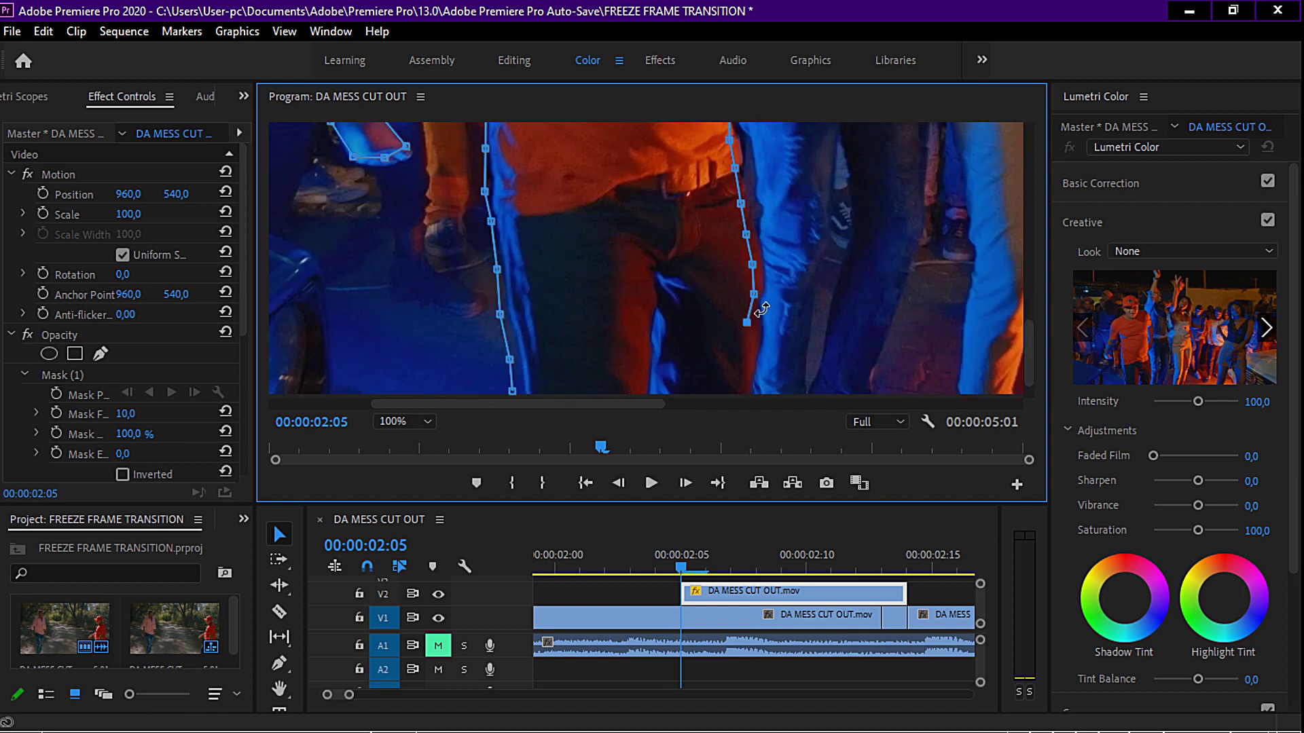
pyautogui.click(756, 370)
pyautogui.scroll(-1, 754, 367)
pyautogui.click(752, 353)
pyautogui.click(657, 351)
pyautogui.click(658, 268)
pyautogui.click(532, 350)
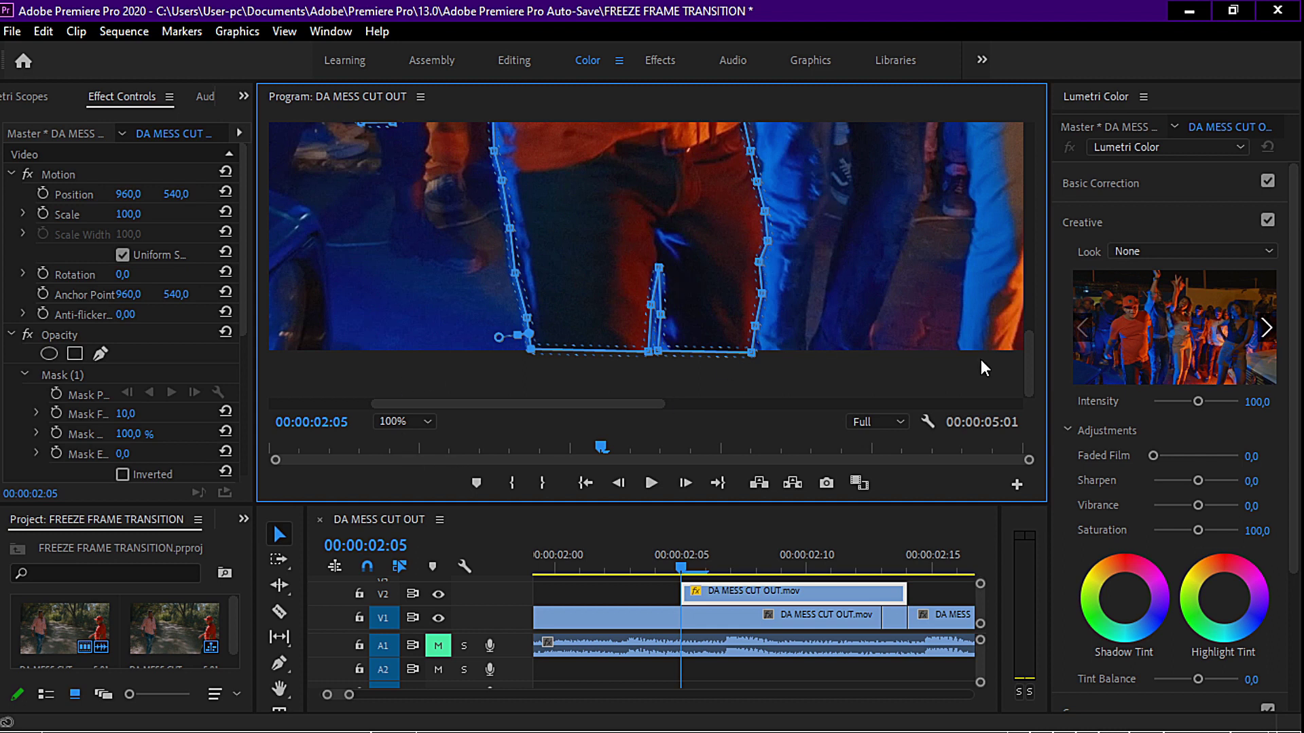
pyautogui.moveTo(1030, 356)
pyautogui.mouseDown()
pyautogui.moveTo(1025, 206)
pyautogui.moveTo(1030, 372)
pyautogui.mouseUp()
# Fit the Program view to the frame and paste a duplicate dancer mask as Mask (2)
pyautogui.click(420, 422)
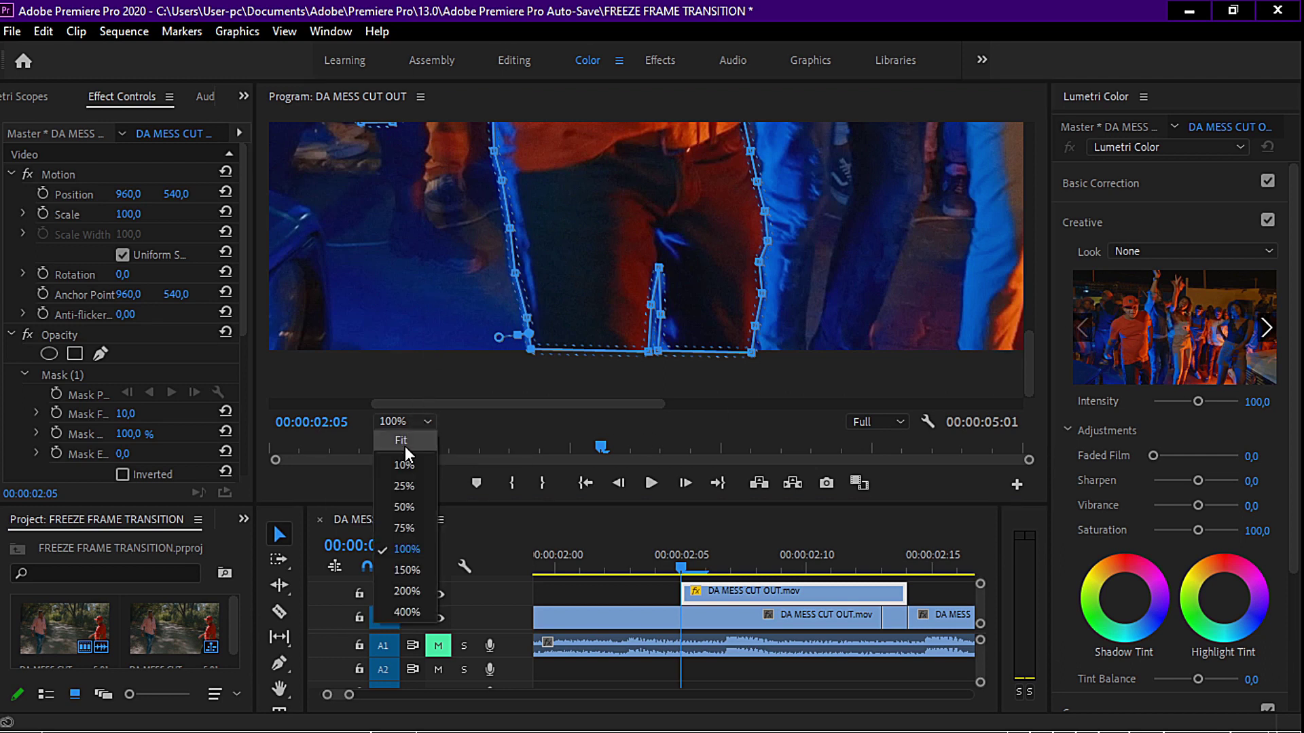
pyautogui.click(405, 443)
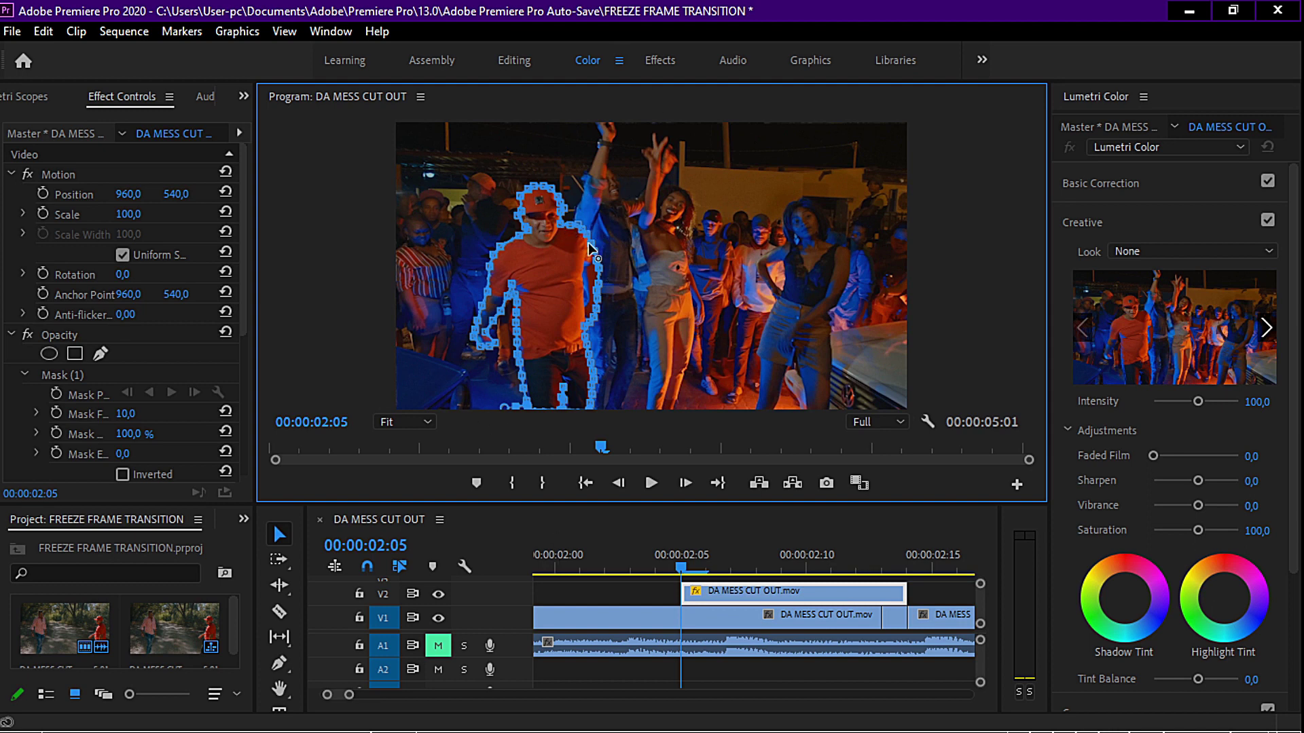
pyautogui.hotkey('ctrl', 'v')
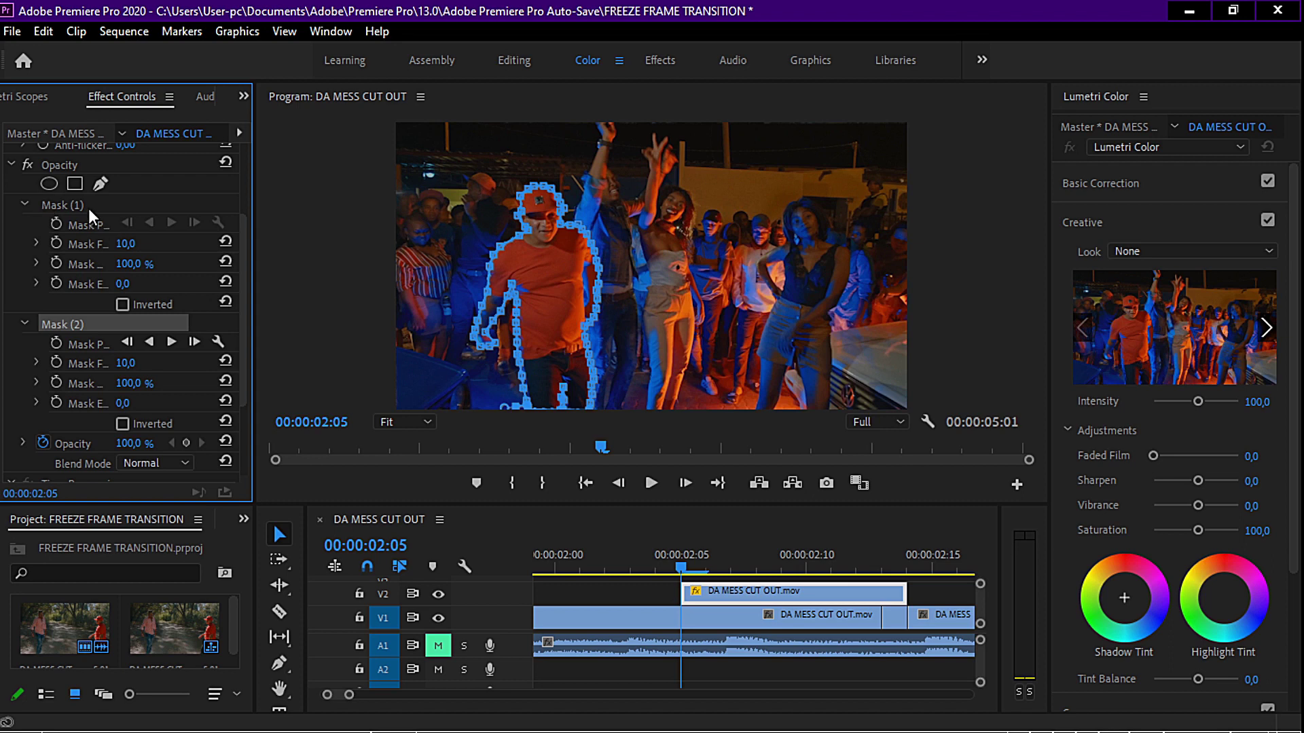
# Cut Mask (1) from the frozen frame's effects, leaving Mask (2) in place
pyautogui.click(58, 205)
pyautogui.rightClick(58, 205)
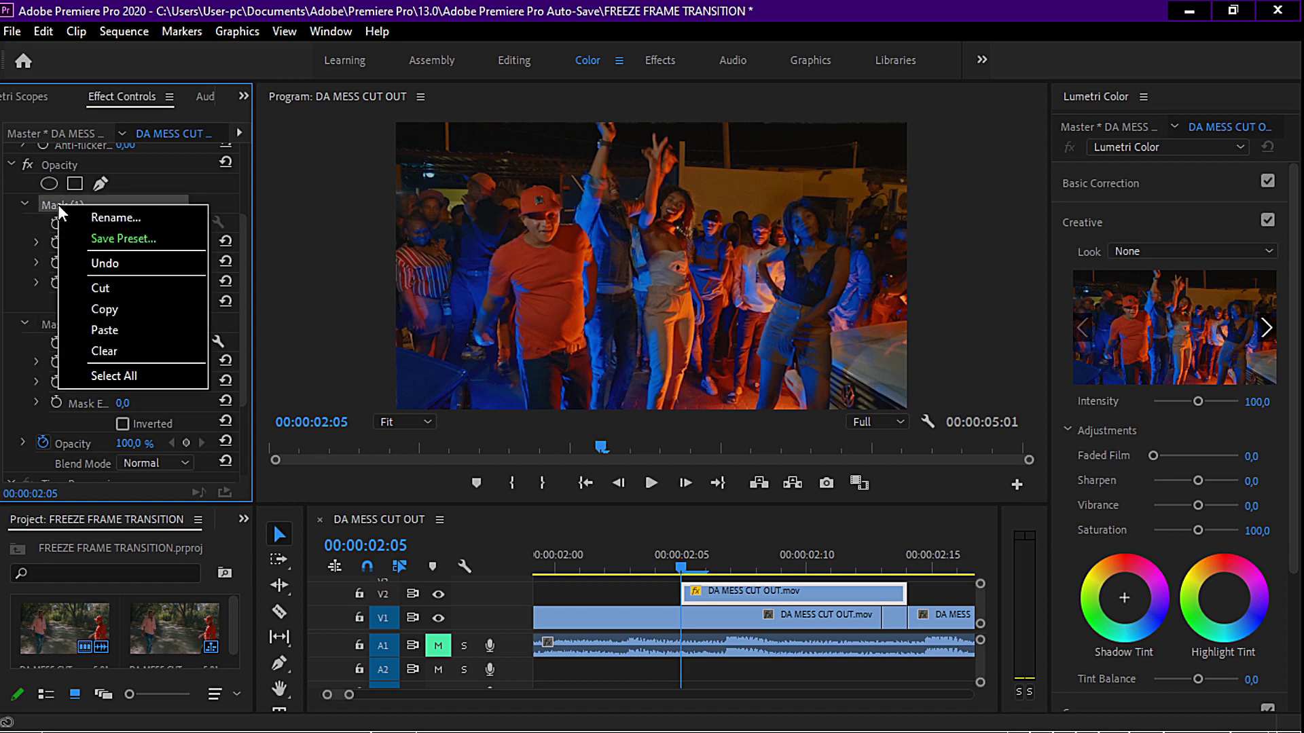
pyautogui.click(108, 294)
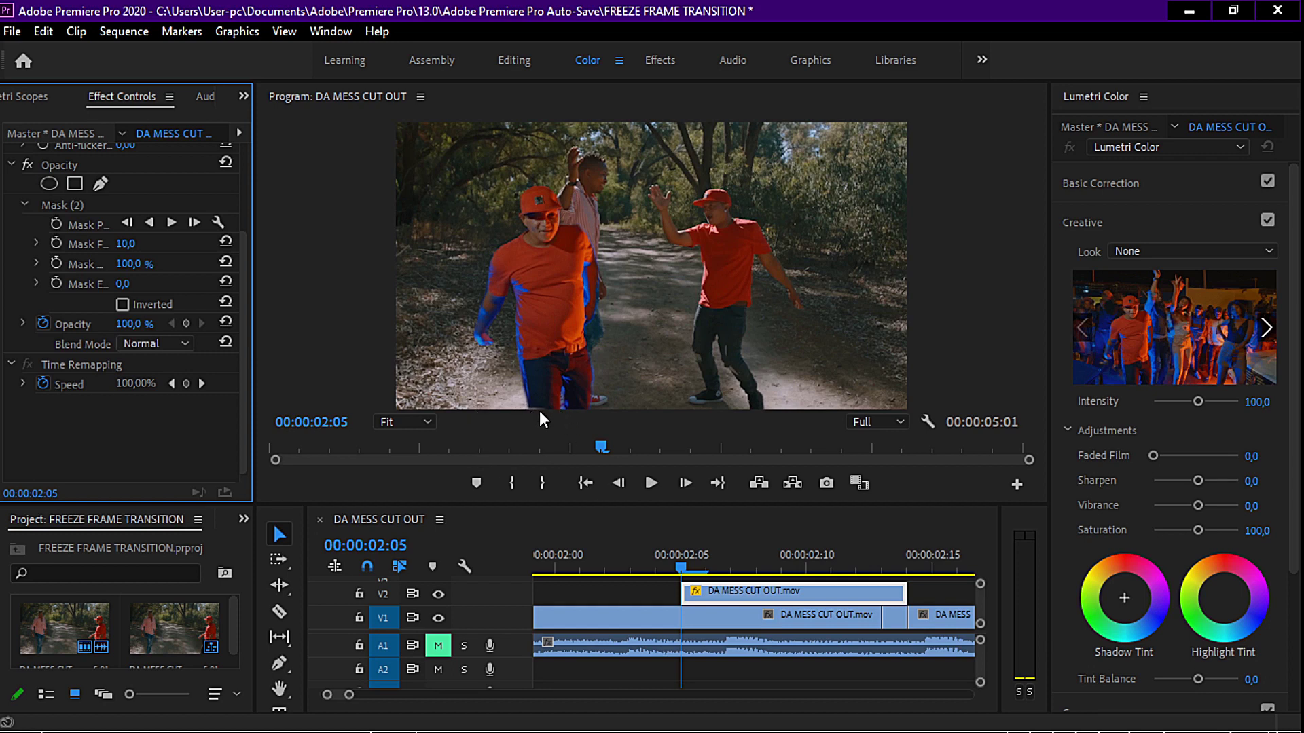
# At 100% monitor zoom, drag Mask (2)'s lower-left point down to the dancer's legs, then return to Fit
pyautogui.click(59, 206)
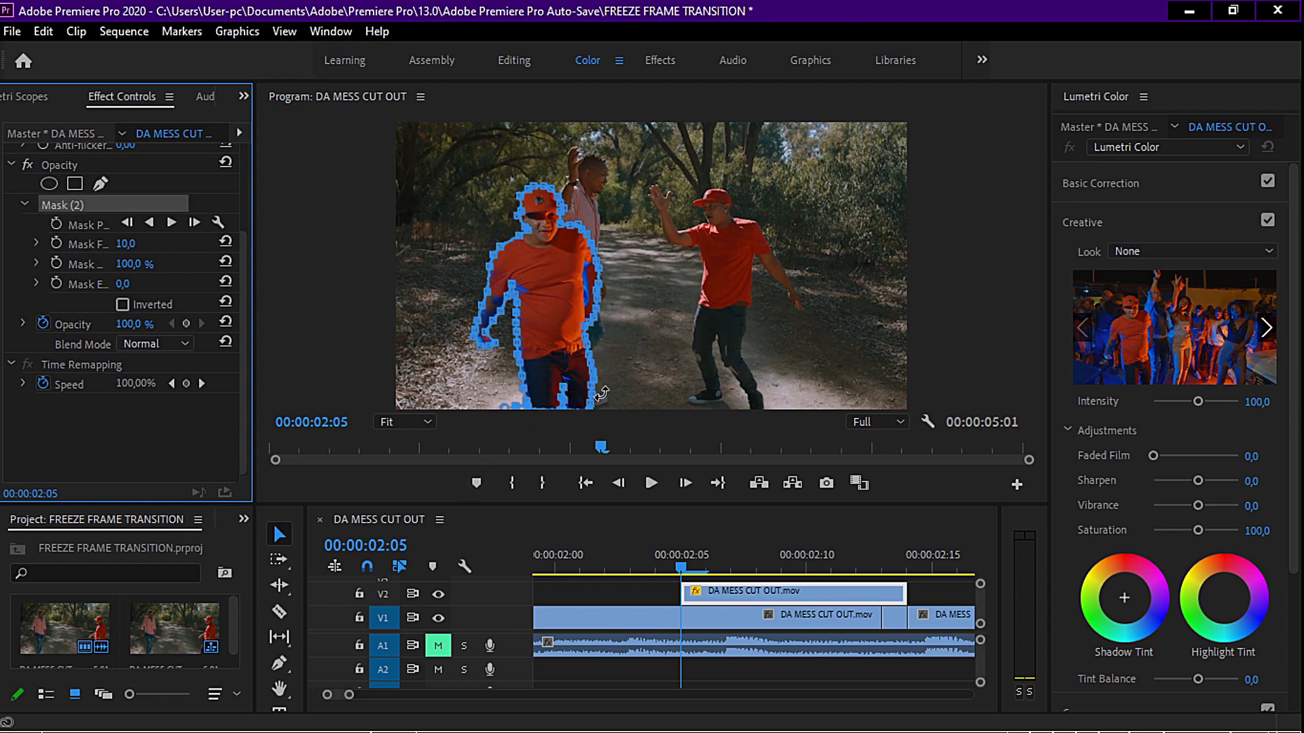
pyautogui.click(730, 590)
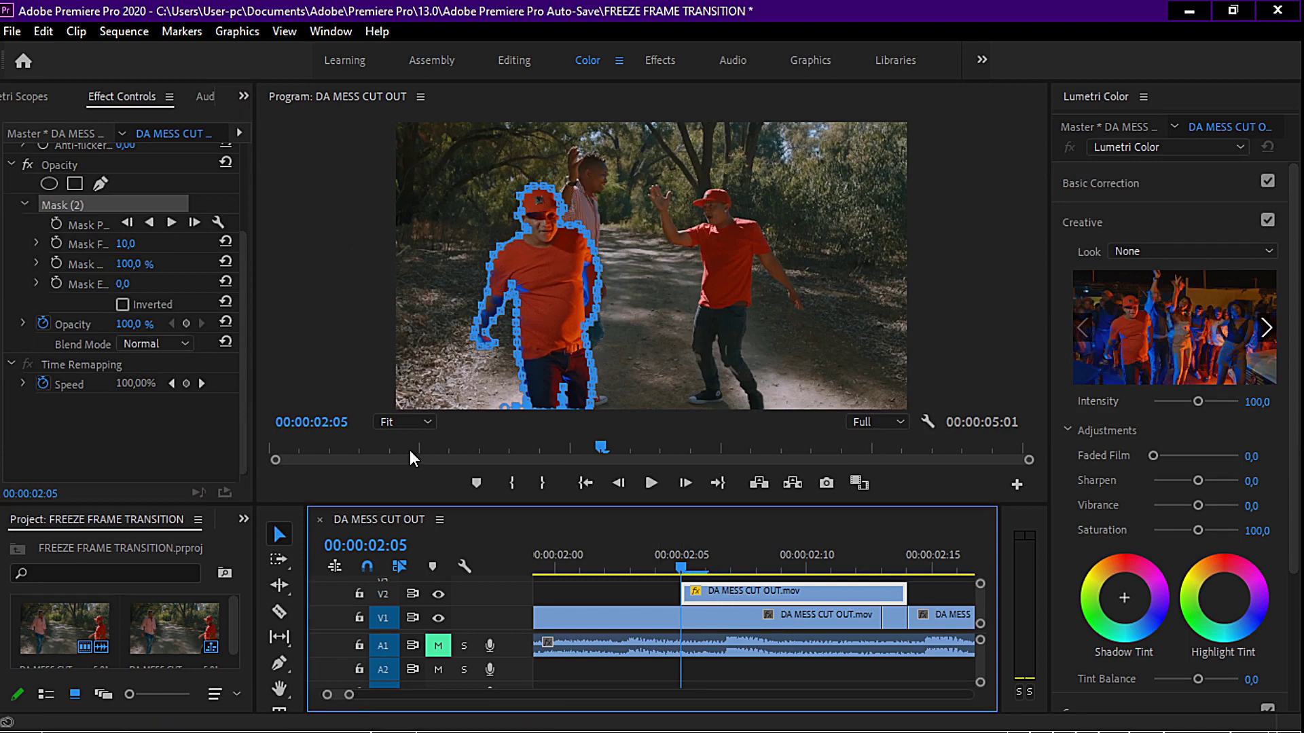
pyautogui.click(415, 426)
pyautogui.click(417, 559)
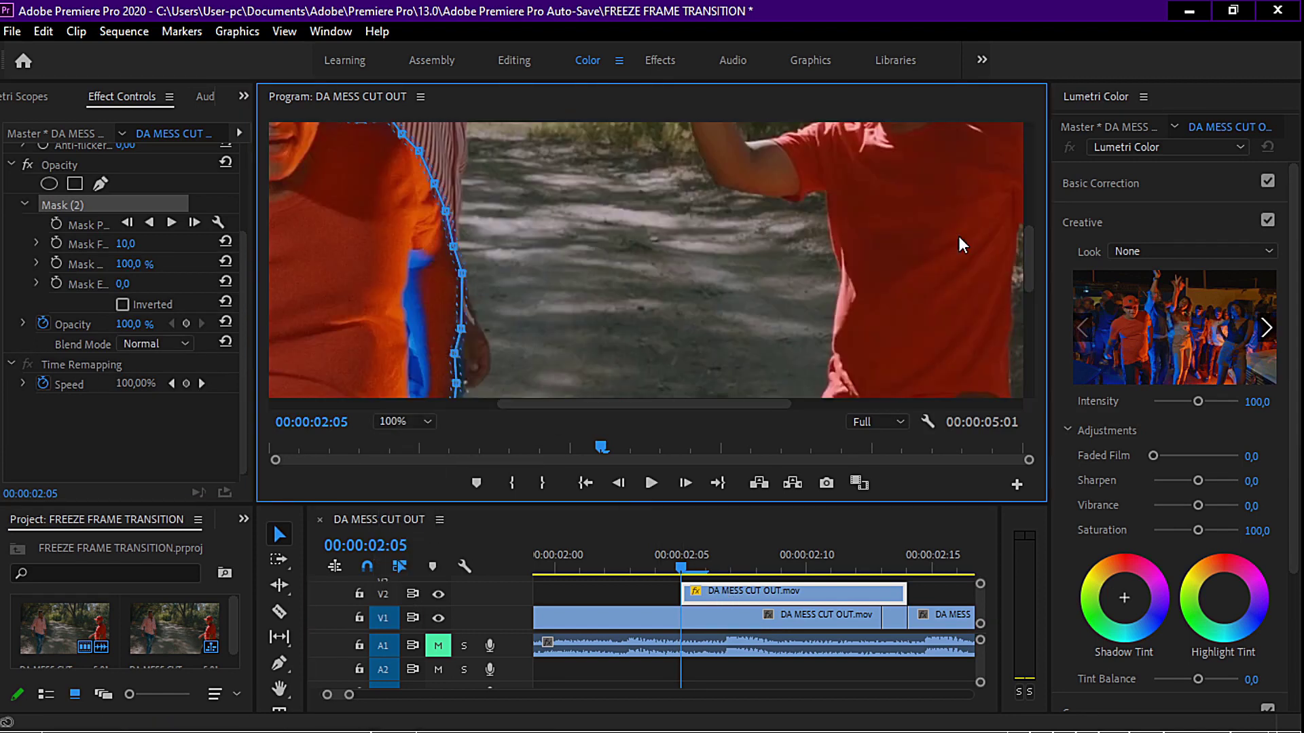
pyautogui.moveTo(704, 405); pyautogui.dragTo(562, 408)
pyautogui.moveTo(1030, 255); pyautogui.dragTo(1009, 385)
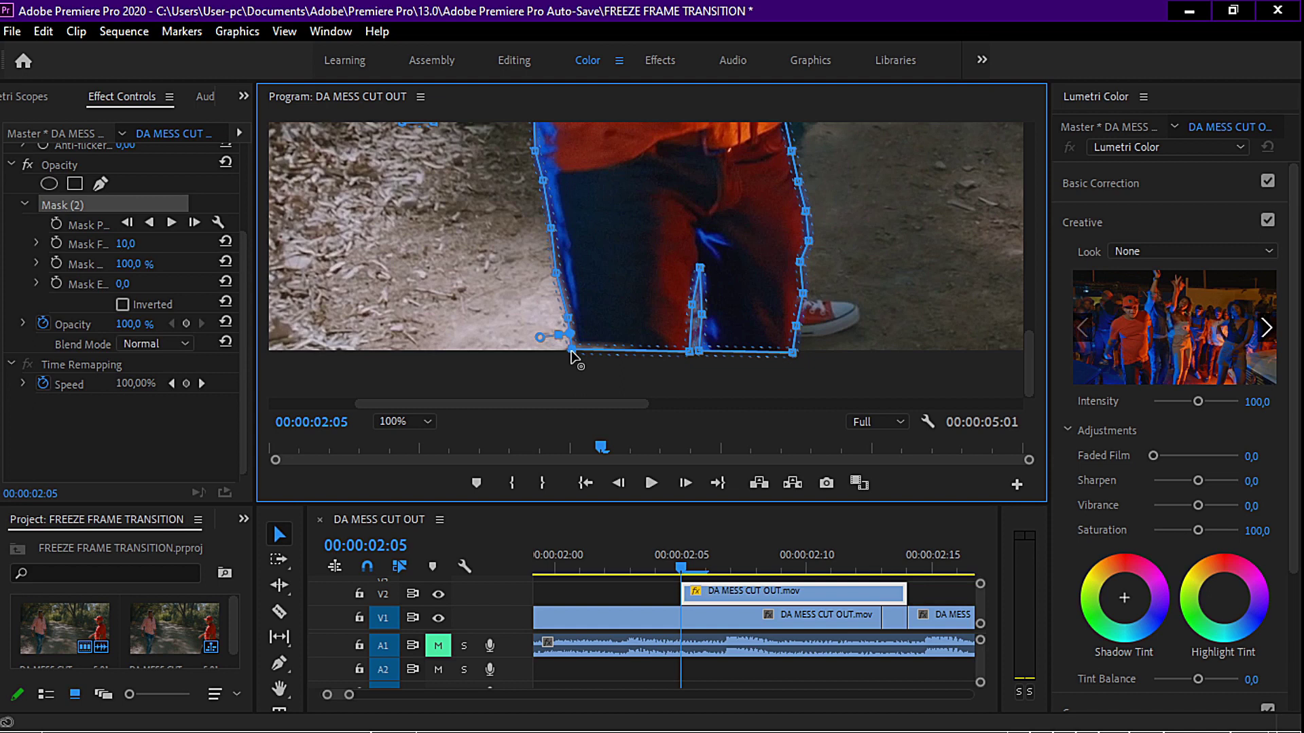
pyautogui.moveTo(570, 351); pyautogui.dragTo(571, 360)
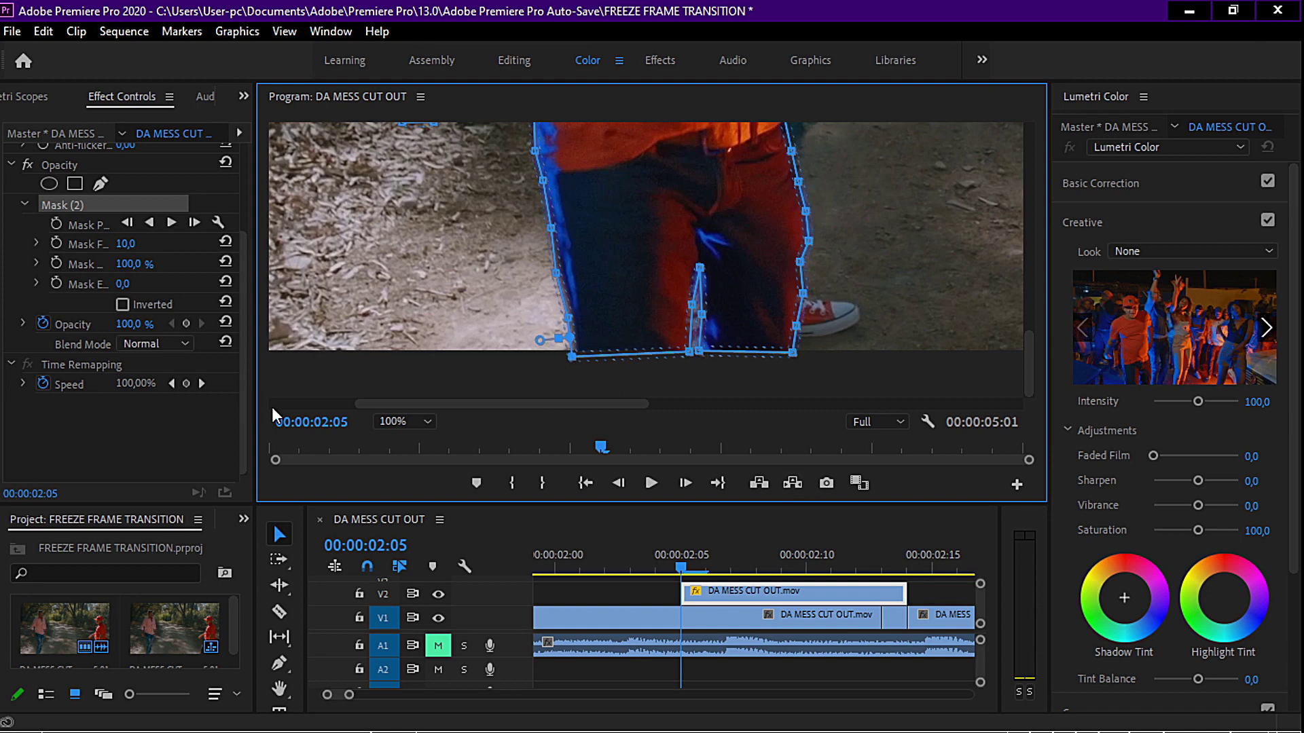
pyautogui.click(405, 426)
pyautogui.click(404, 435)
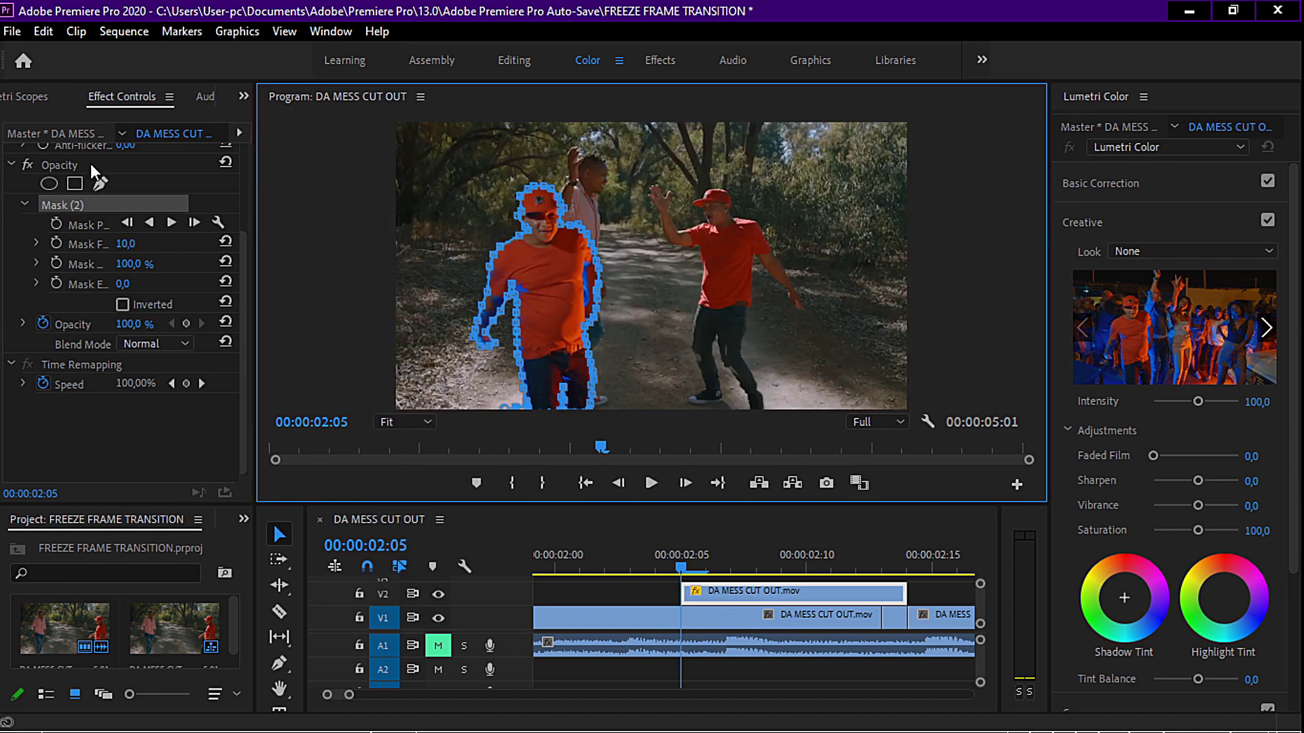
# Hide the mask outline by selecting Opacity and park the playhead at 00:00:02:01
pyautogui.click(47, 164)
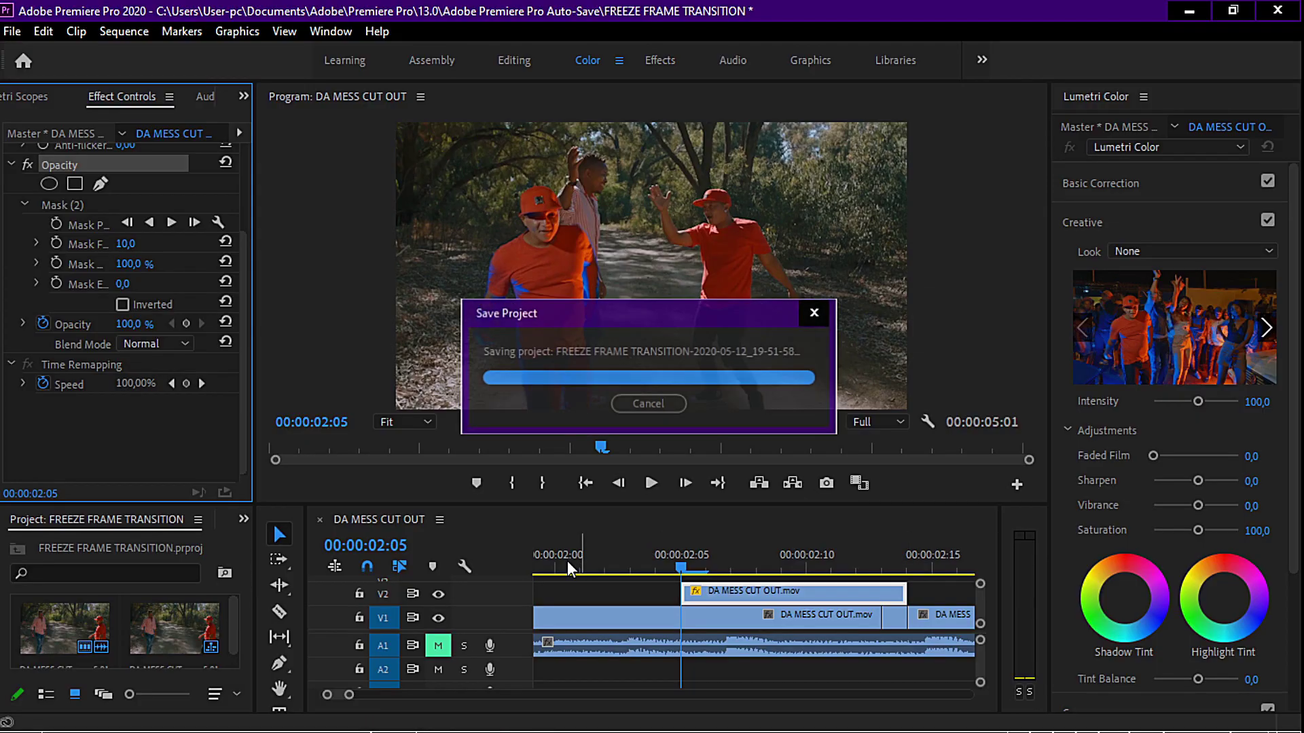
pyautogui.click(577, 565)
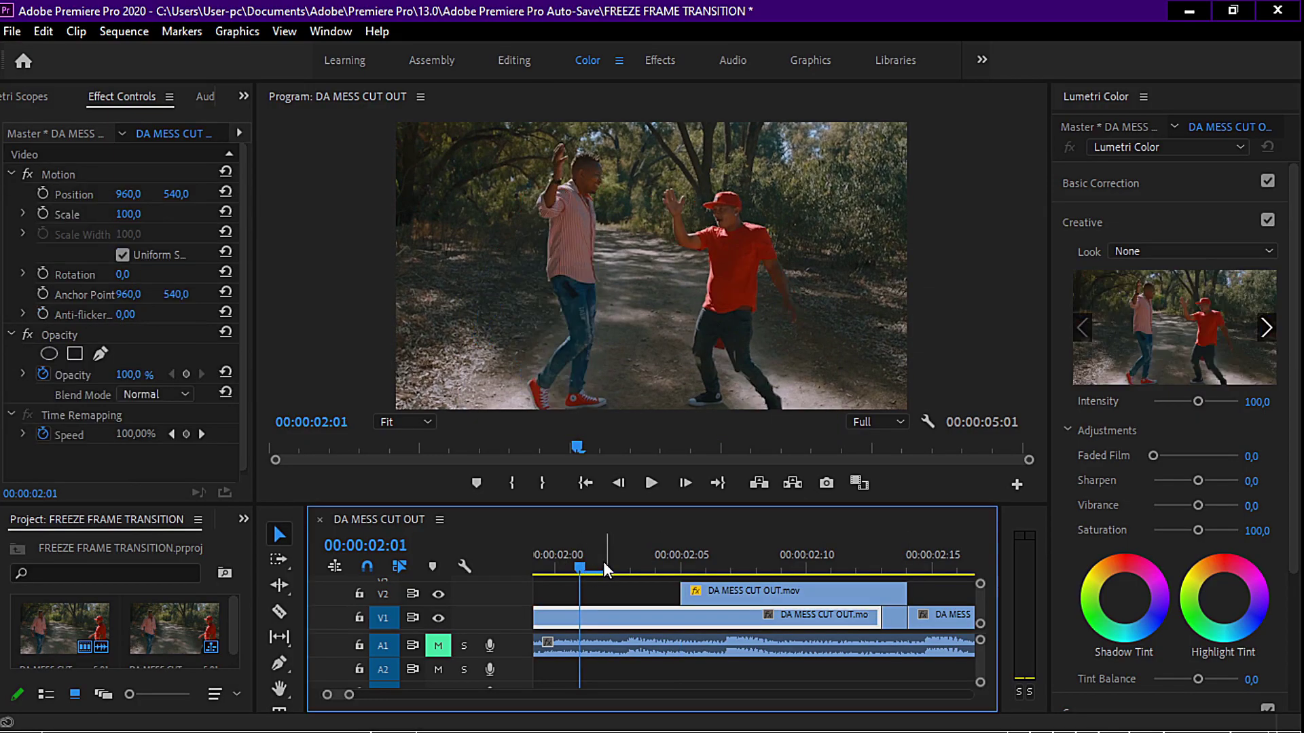
# Play through the freeze frame, zoom the timeline out and enlarge the Program monitor
pyautogui.moveTo(770, 713)
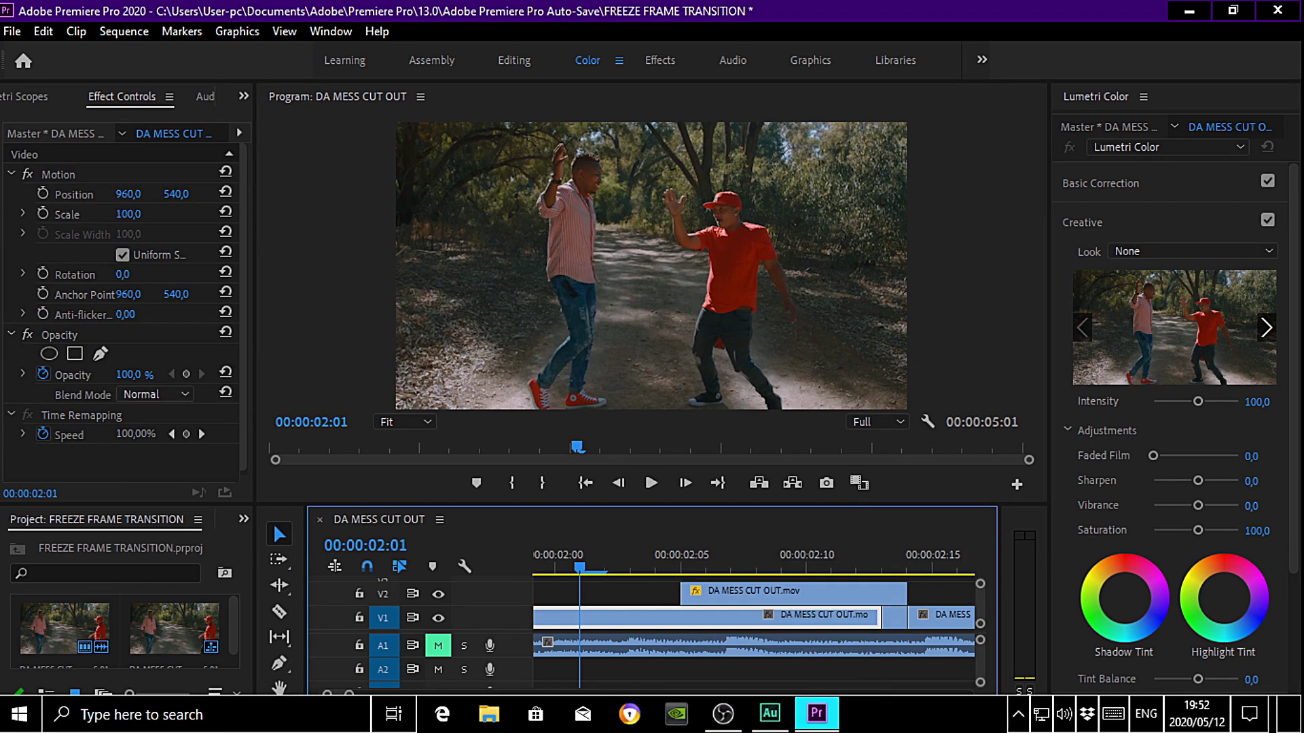
pyautogui.press('space')
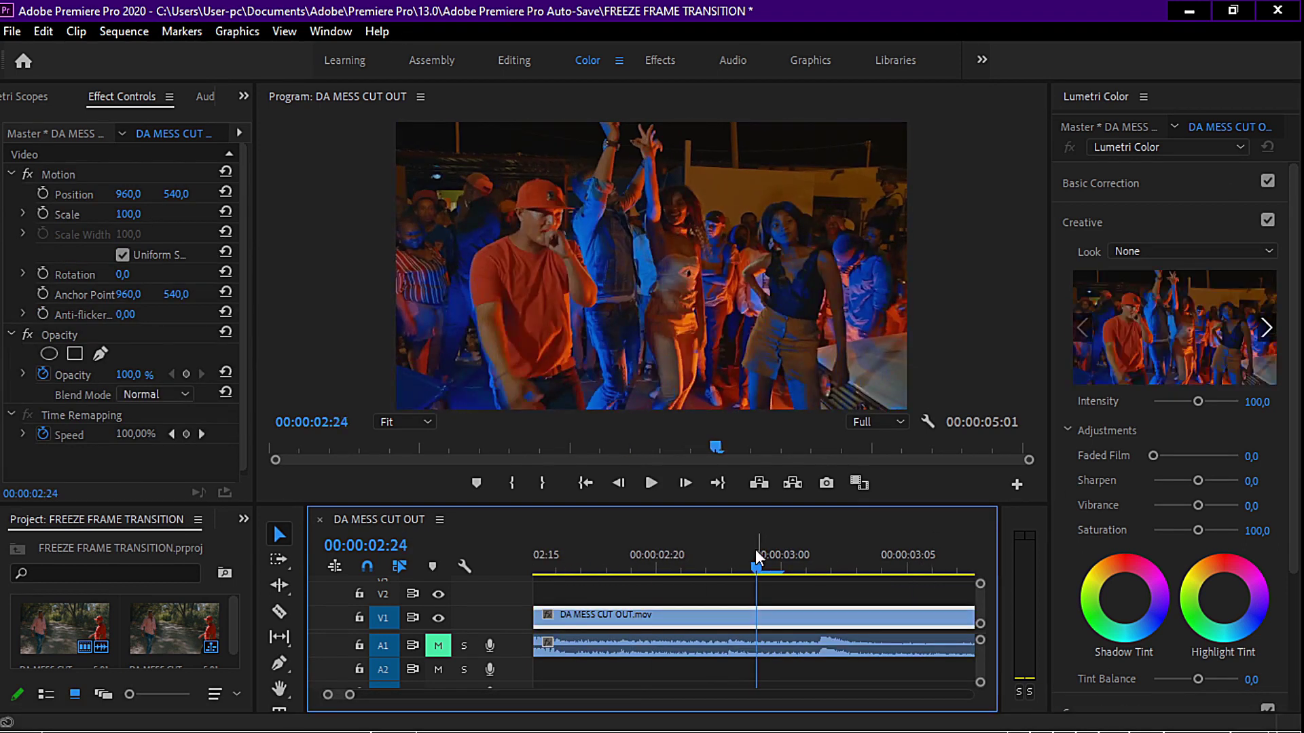
pyautogui.moveTo(353, 695); pyautogui.dragTo(388, 699)
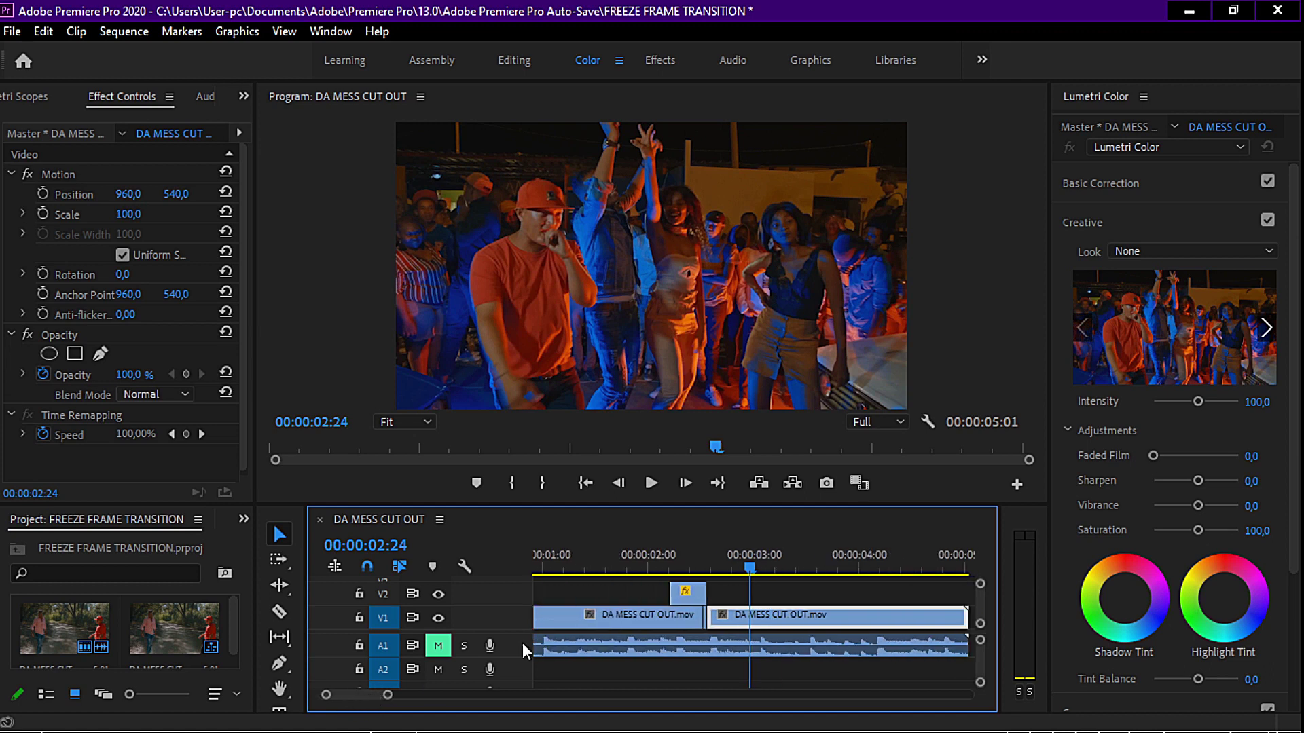
pyautogui.click(576, 561)
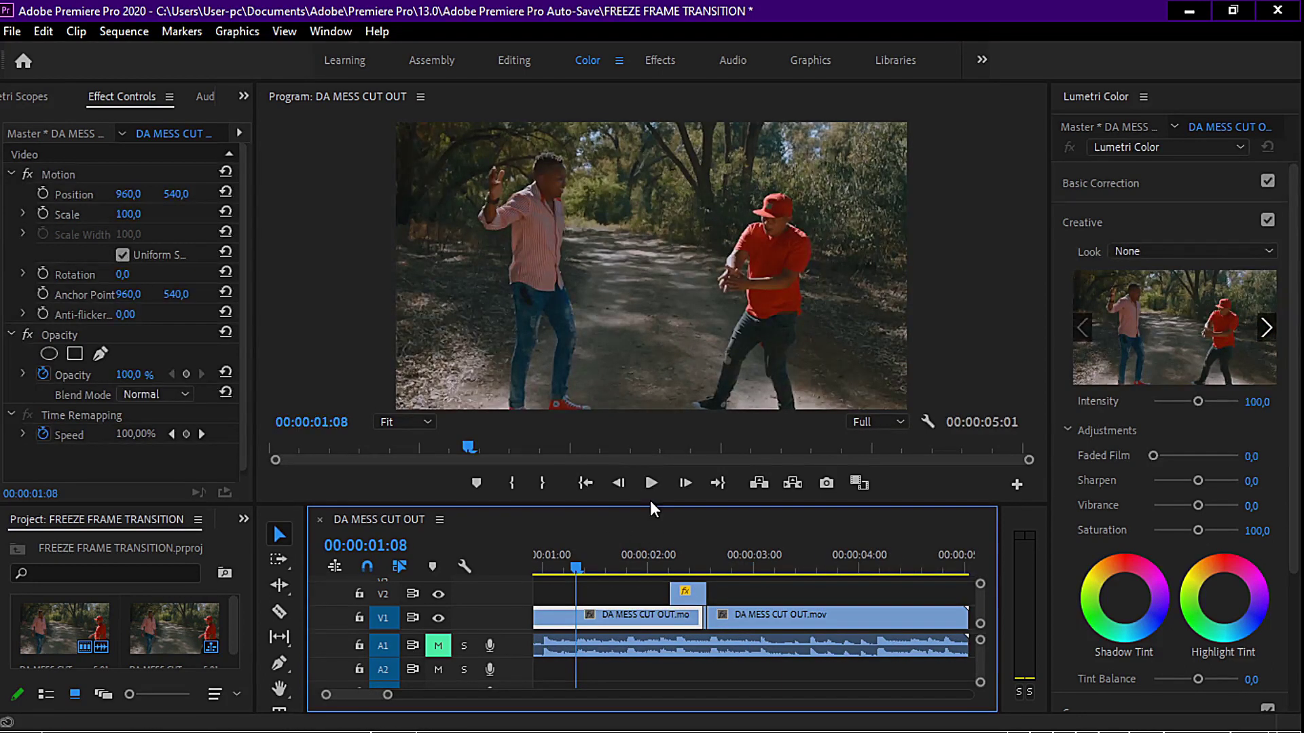
pyautogui.moveTo(651, 506); pyautogui.dragTo(650, 555)
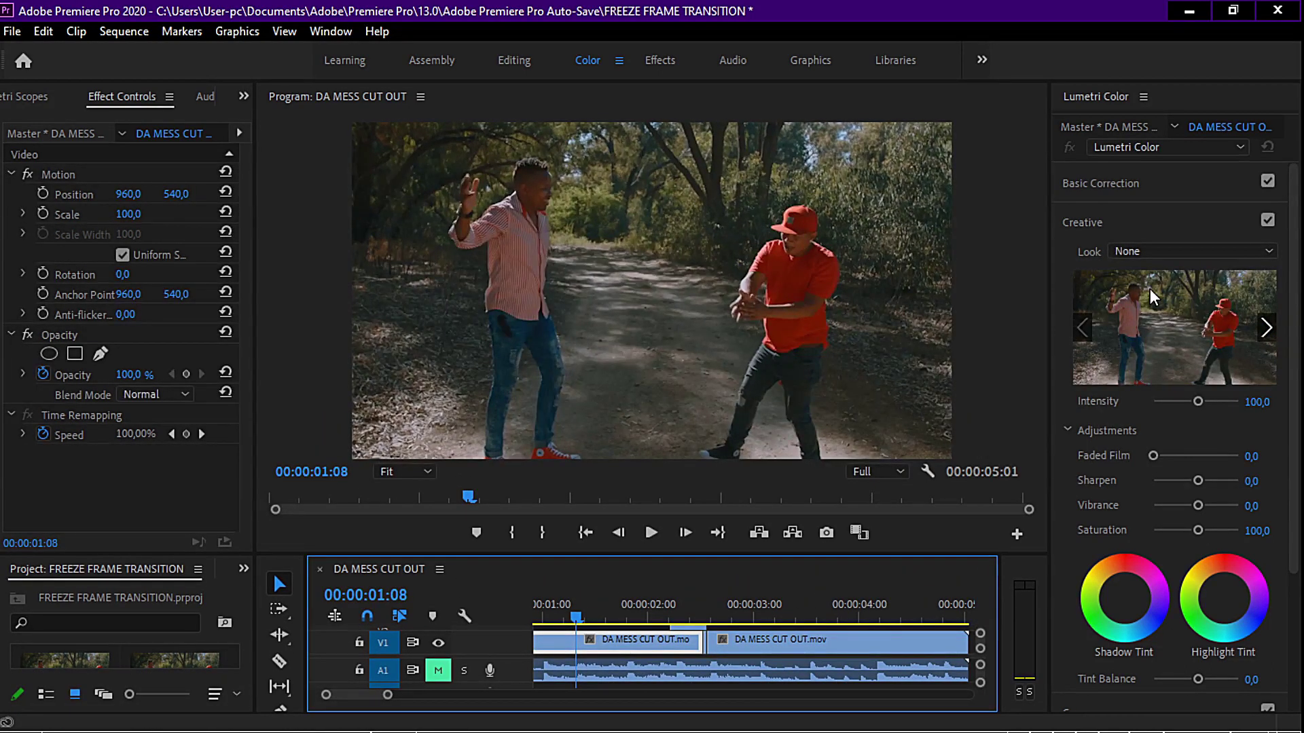
# Replay the freeze-frame transition several times from around 01:08 to 01:19
pyautogui.press('space')
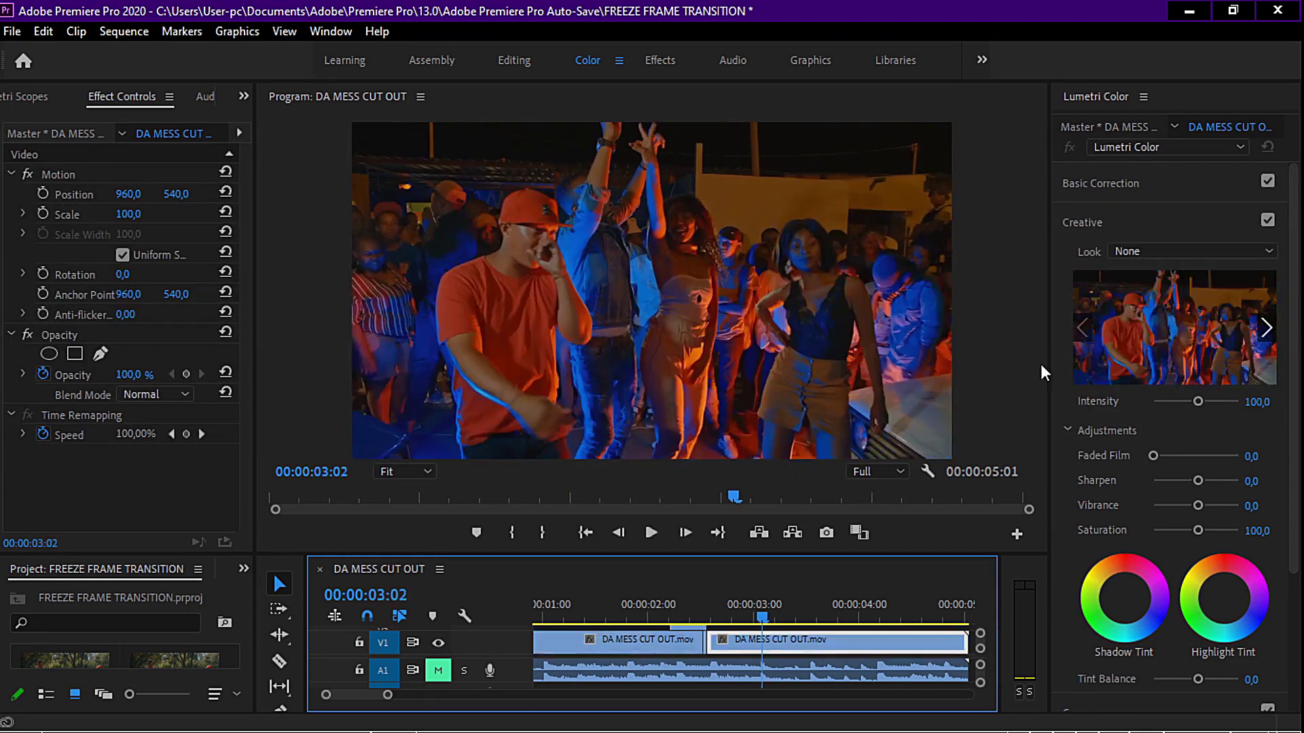
pyautogui.click(618, 619)
pyautogui.press('space')
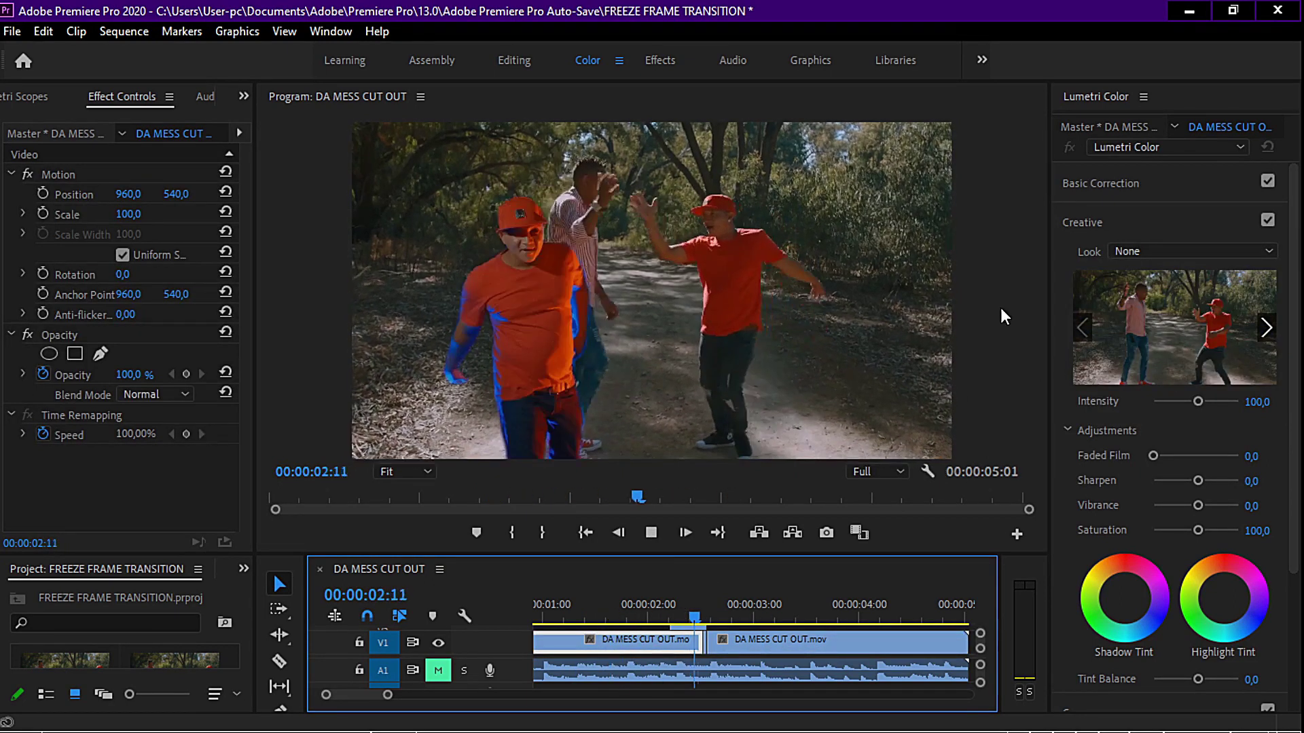
pyautogui.press('space')
pyautogui.click(625, 607)
pyautogui.click(652, 532)
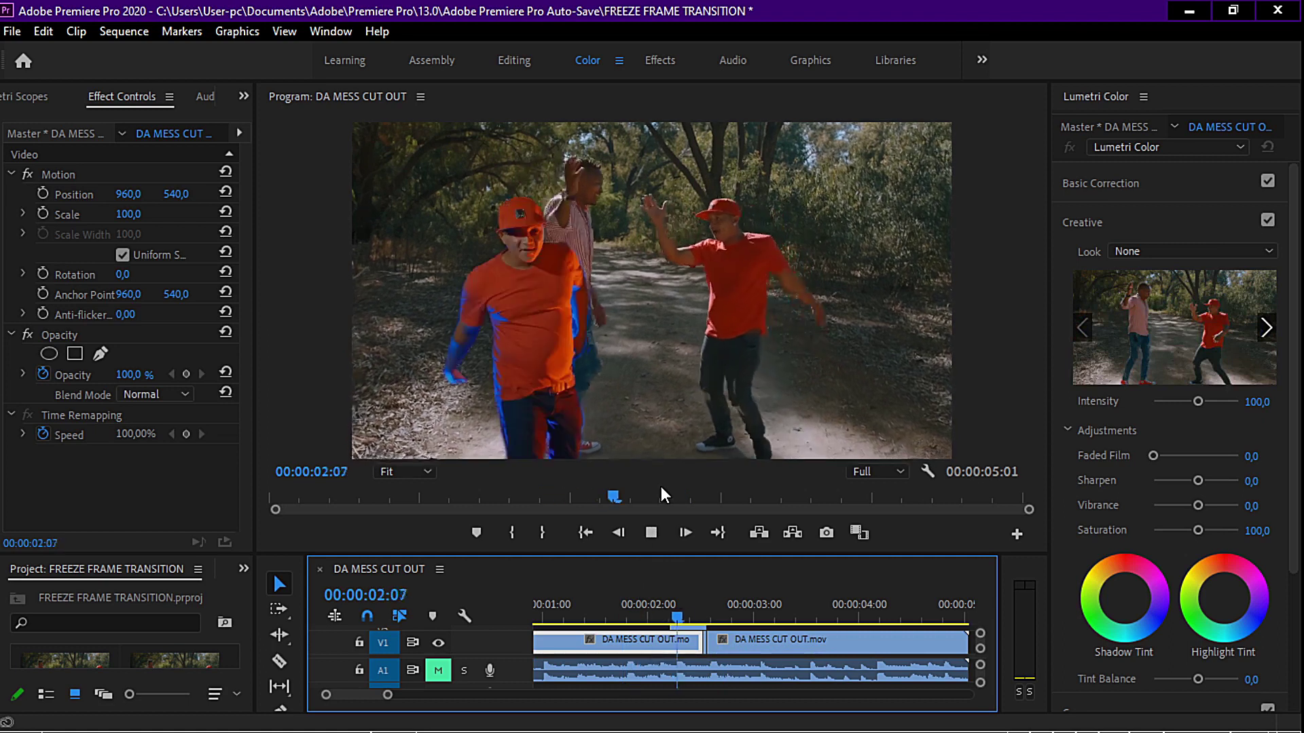
pyautogui.click(622, 608)
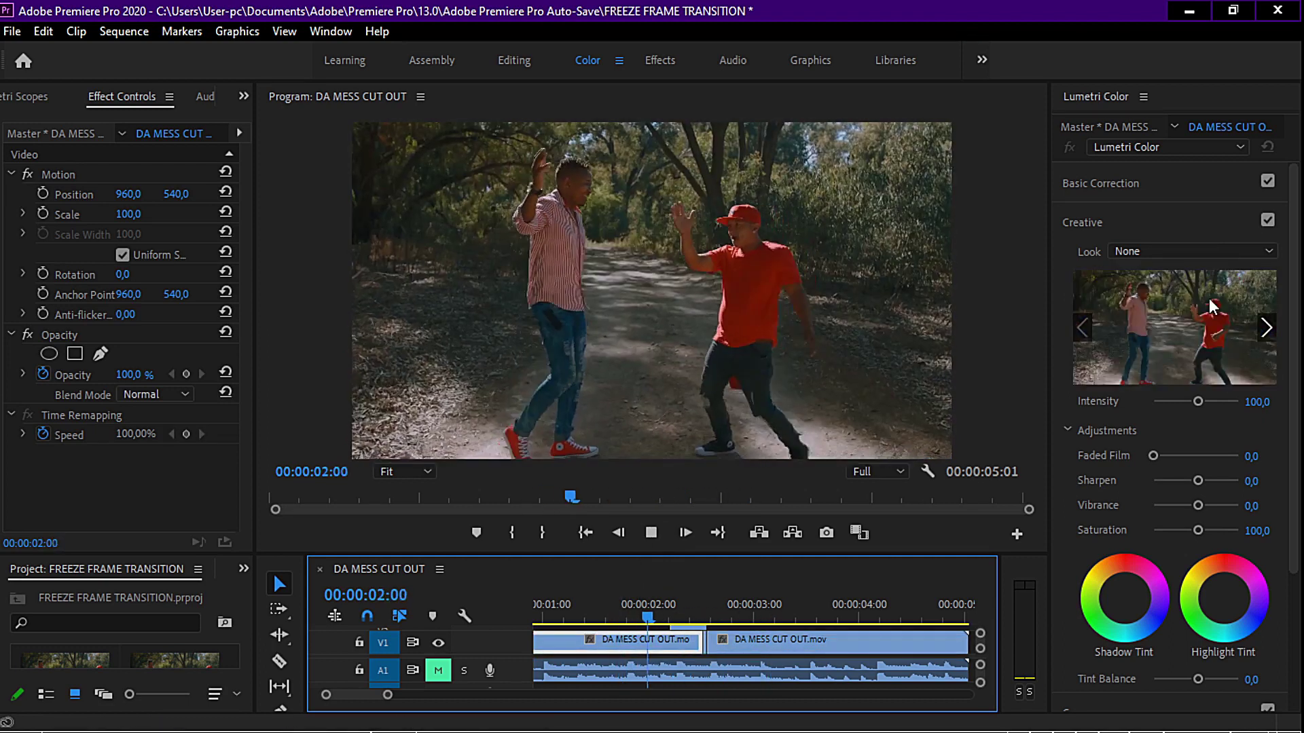